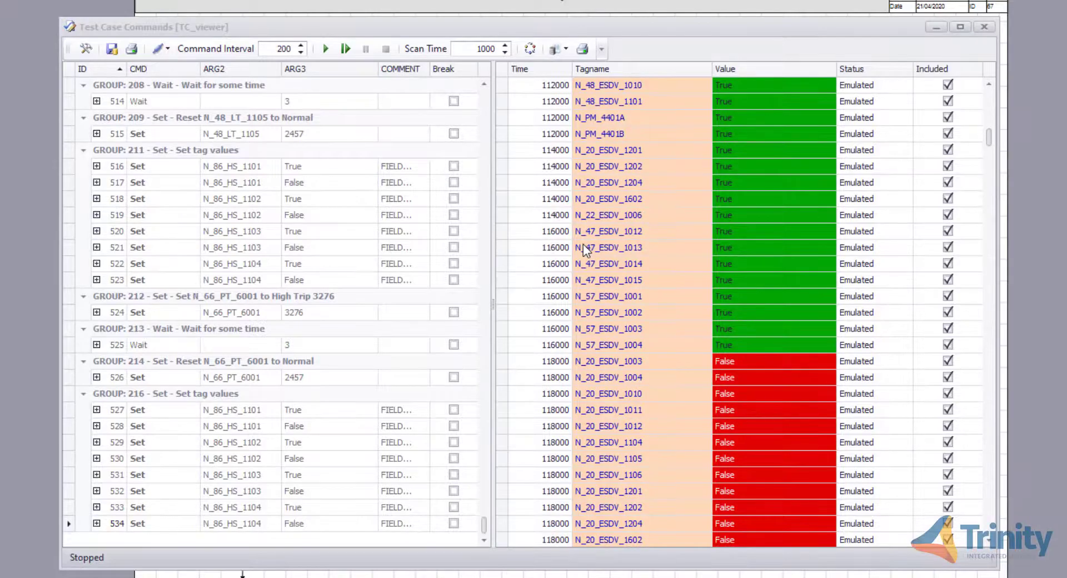
- Save the test case commands, then load the current saved scripts and responses of test case TC_viewer for validation
{"action": "left_click", "coordinate": [112, 49]}
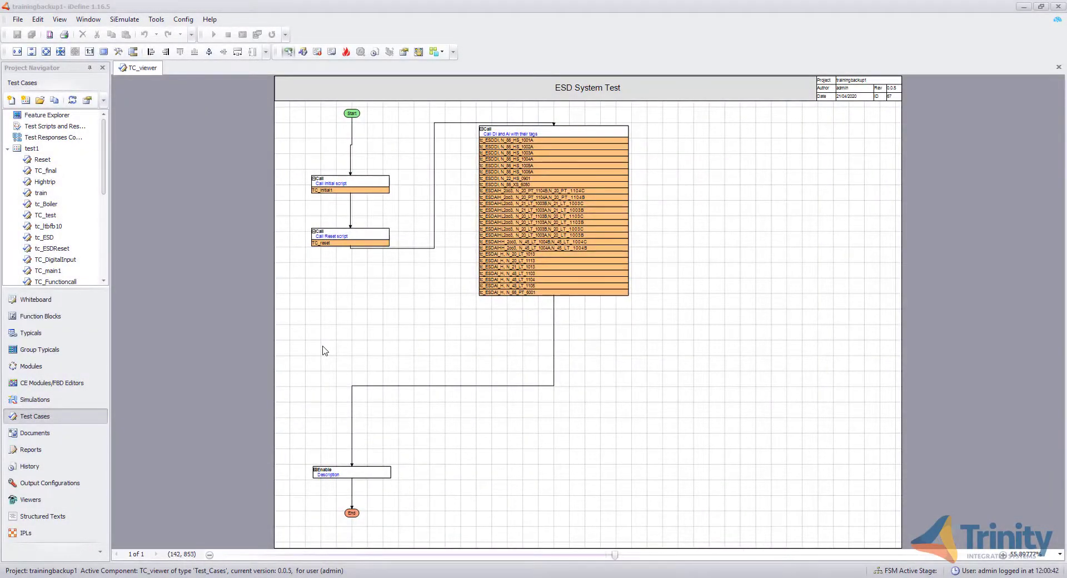
{"action": "left_click", "coordinate": [75, 128]}
{"action": "double_click", "coordinate": [76, 128]}
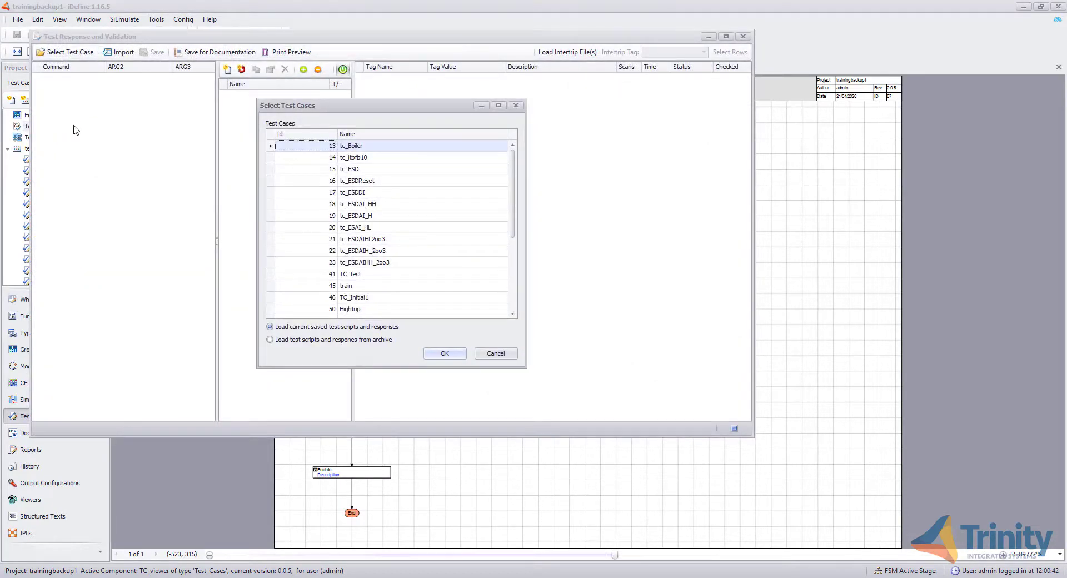
{"action": "scroll", "coordinate": [354, 179], "scroll_direction": "down", "scroll_amount": 4}
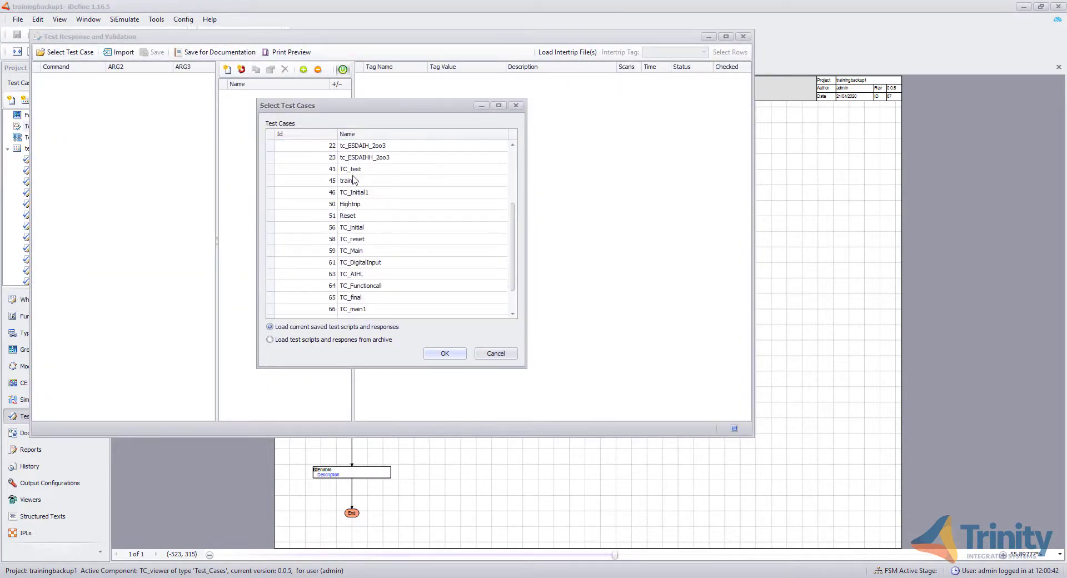
{"action": "left_click", "coordinate": [364, 299]}
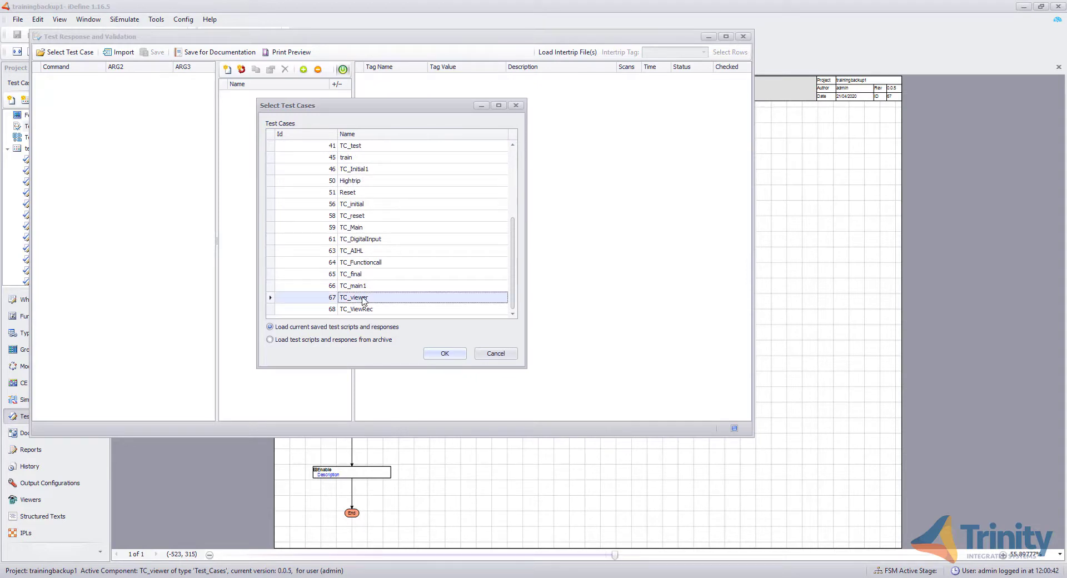
{"action": "left_click", "coordinate": [441, 355]}
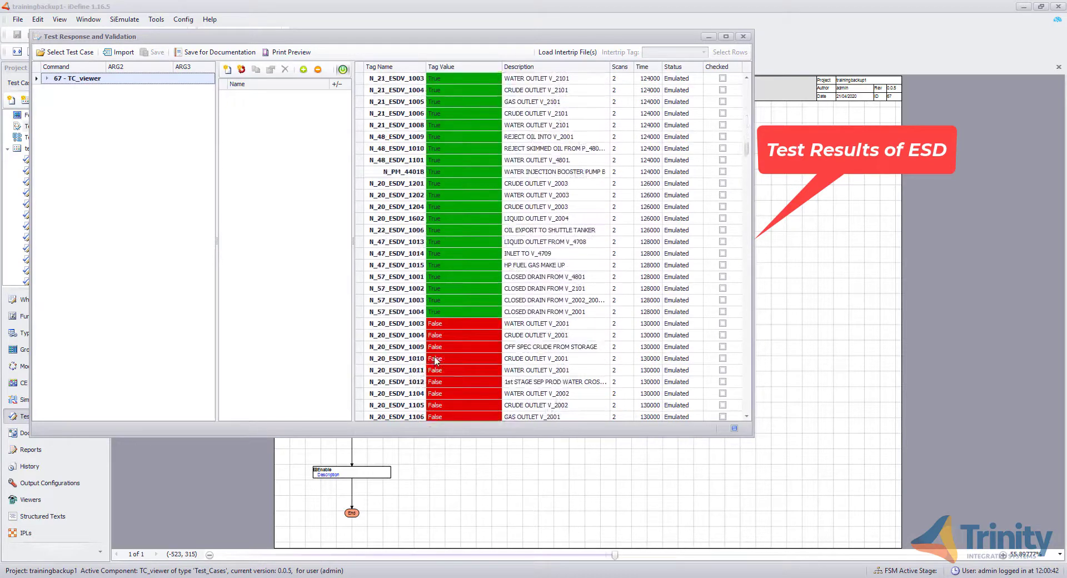
{"action": "left_click", "coordinate": [222, 53]}
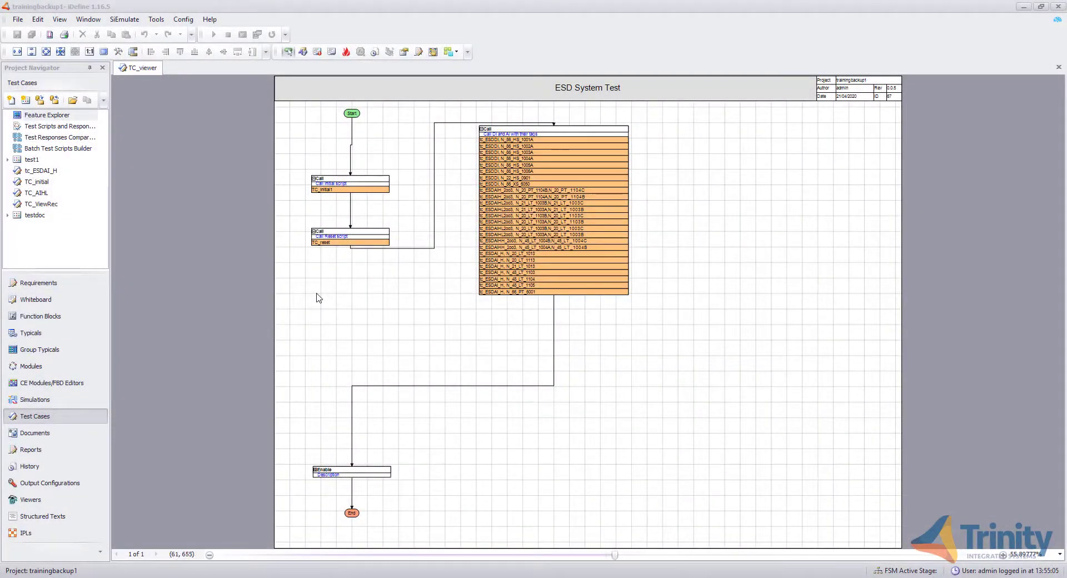
- Open the Feature Explorer and append a new feature named ESD System
{"action": "double_click", "coordinate": [78, 115]}
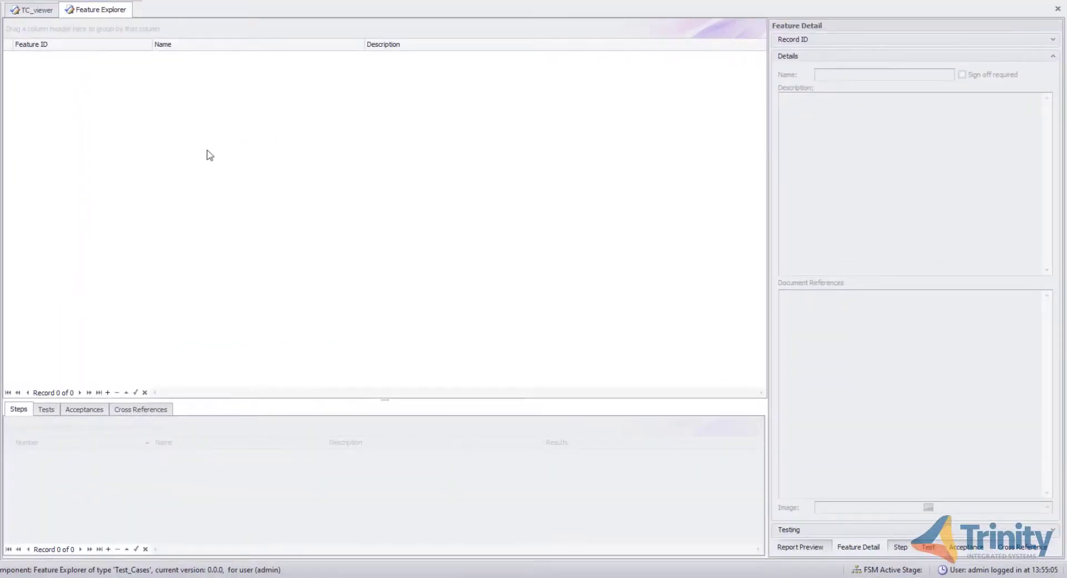
{"action": "left_click", "coordinate": [107, 393]}
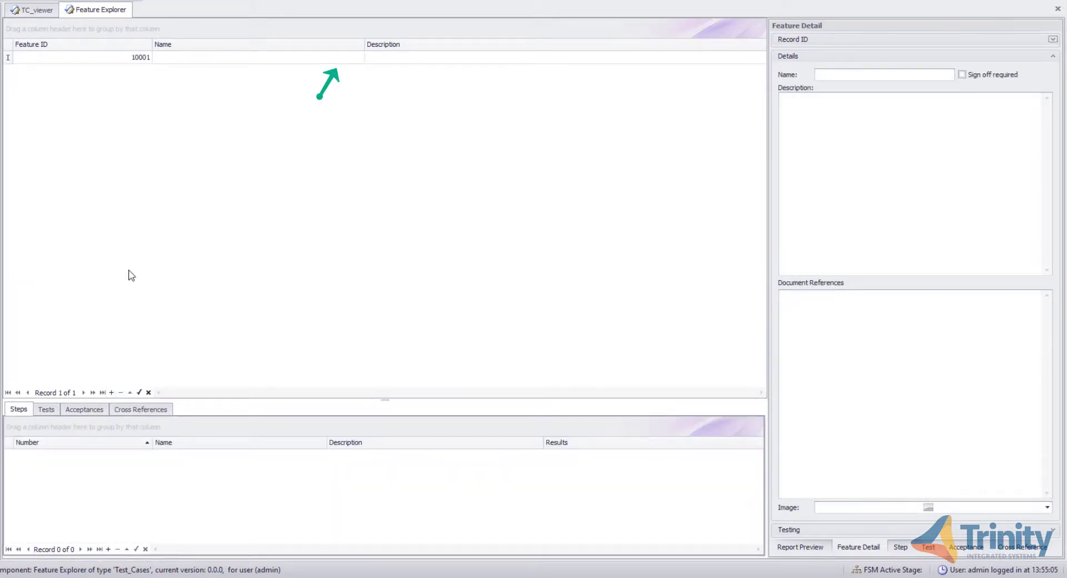
{"action": "left_click", "coordinate": [851, 73]}
{"action": "type", "text": "ESD System"}
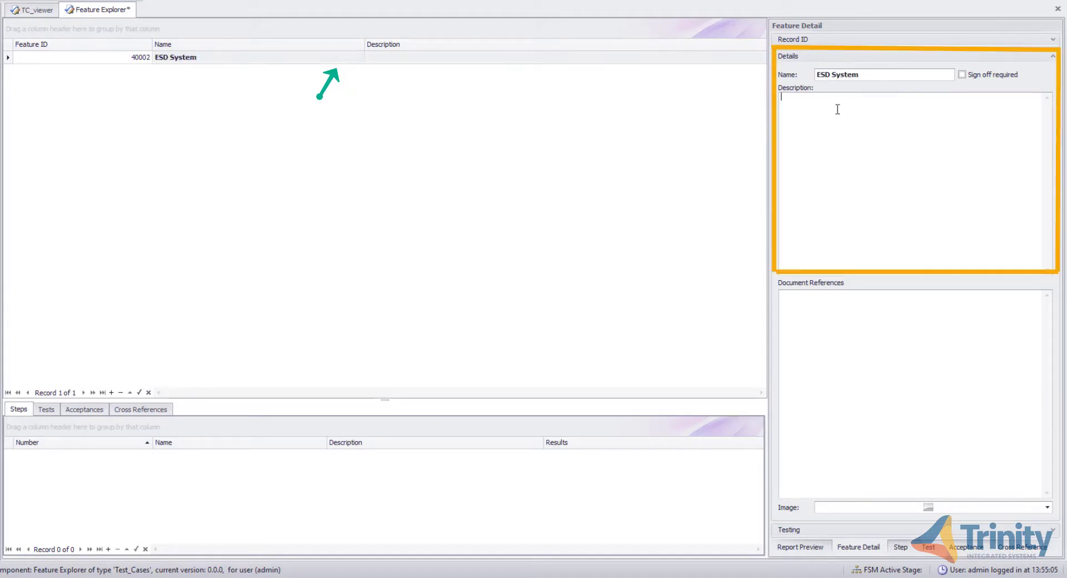
- Describe the feature as 'Cause and Effect of an ESD system is tested by triping Digital and Analog values using Test cases'
{"action": "left_click", "coordinate": [838, 110]}
{"action": "type", "text": "Cause and Effect of an ESD system is tested by triping Digital and Anal"}
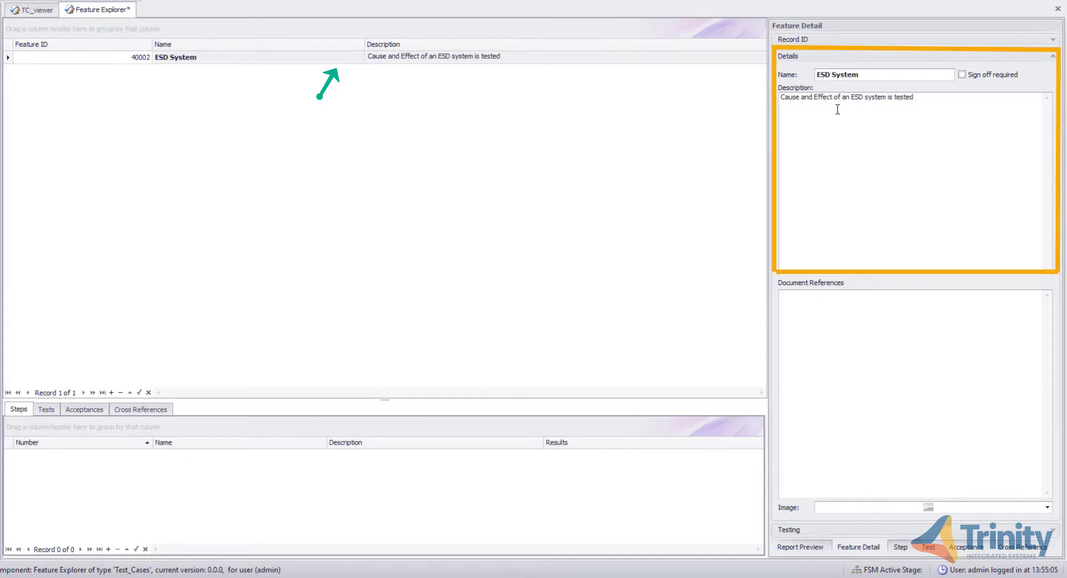
{"action": "type", "text": "og values using Test cases"}
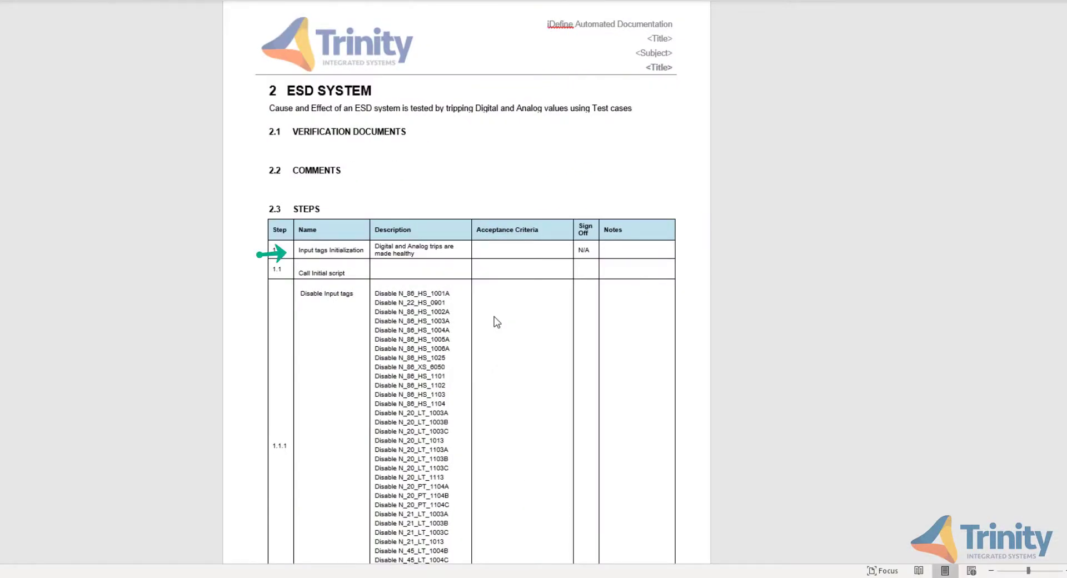
- Append step 1 named Input tags Initialization, described as 'Digital and Analog trips are made healthy'
{"action": "scroll", "coordinate": [496, 321], "scroll_direction": "down", "scroll_amount": 20}
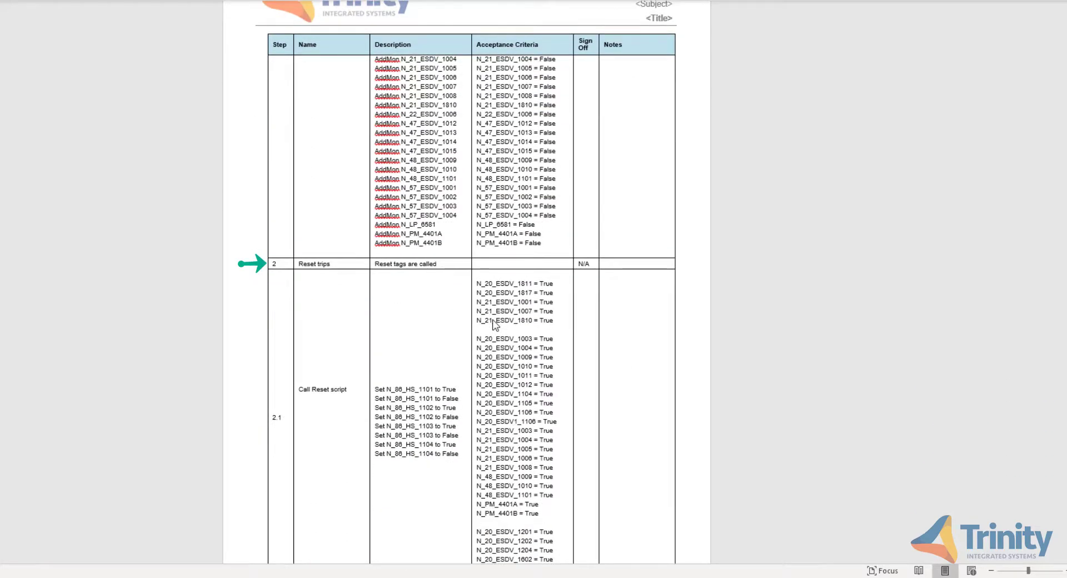
{"action": "scroll", "coordinate": [495, 325], "scroll_direction": "down", "scroll_amount": 10}
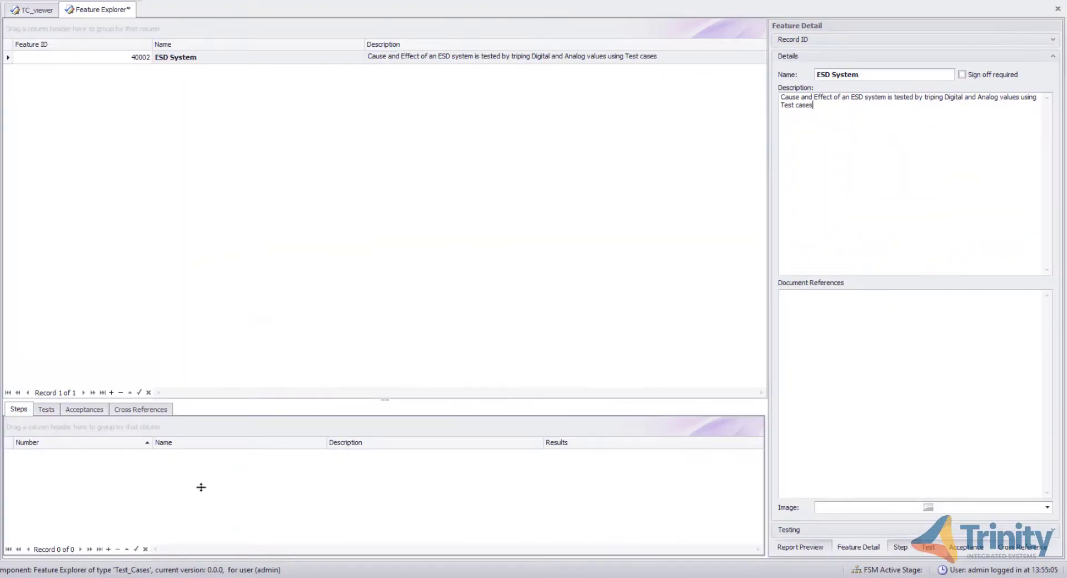
{"action": "left_click", "coordinate": [109, 550]}
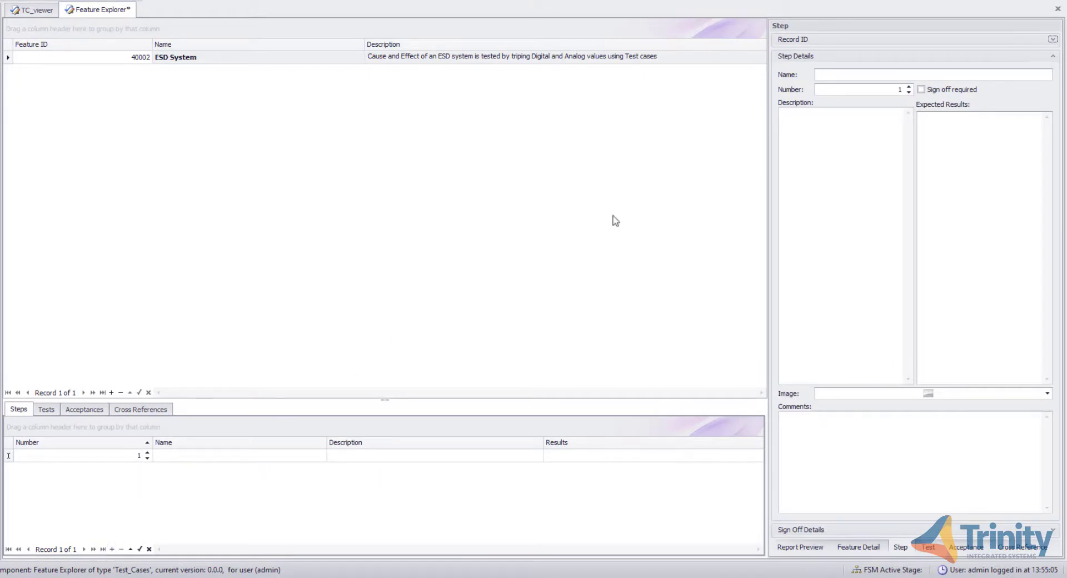
{"action": "left_click", "coordinate": [847, 76]}
{"action": "type", "text": "Input tags Initialization"}
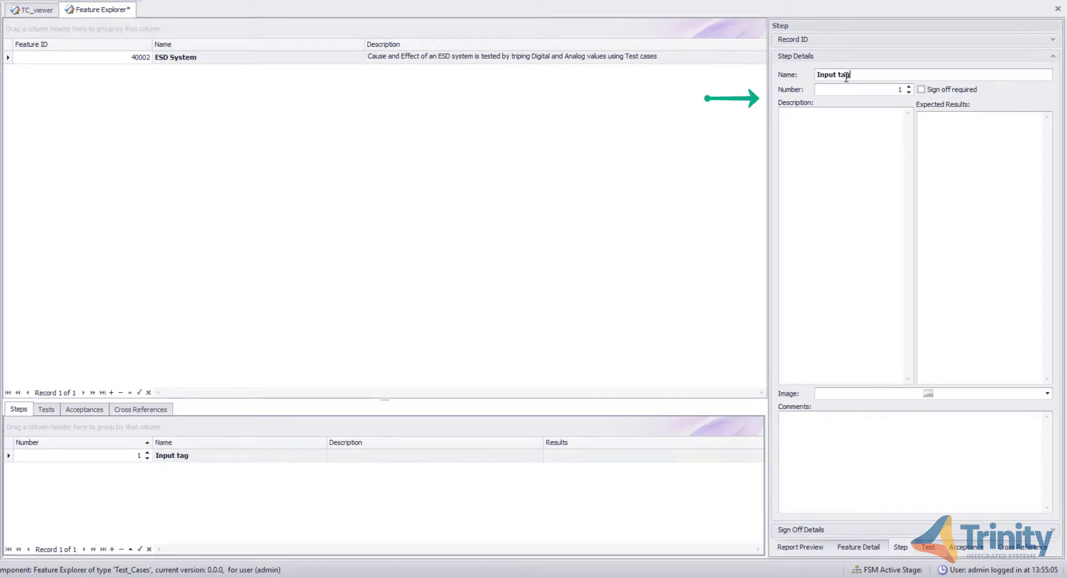
{"action": "left_click", "coordinate": [797, 124]}
{"action": "type", "text": "Digital and Analog trips are ma"}
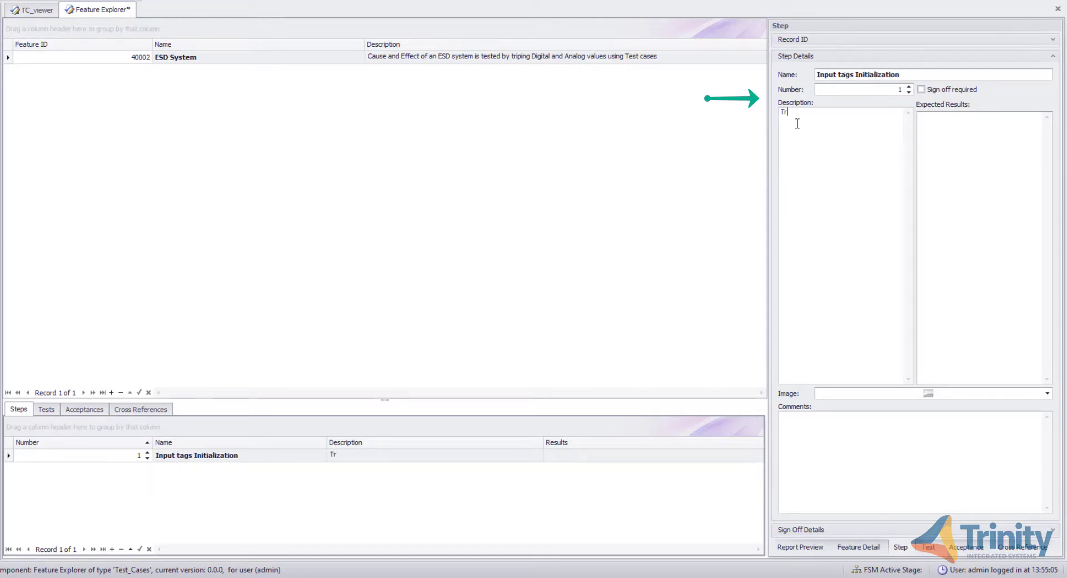
{"action": "type", "text": "de healthy"}
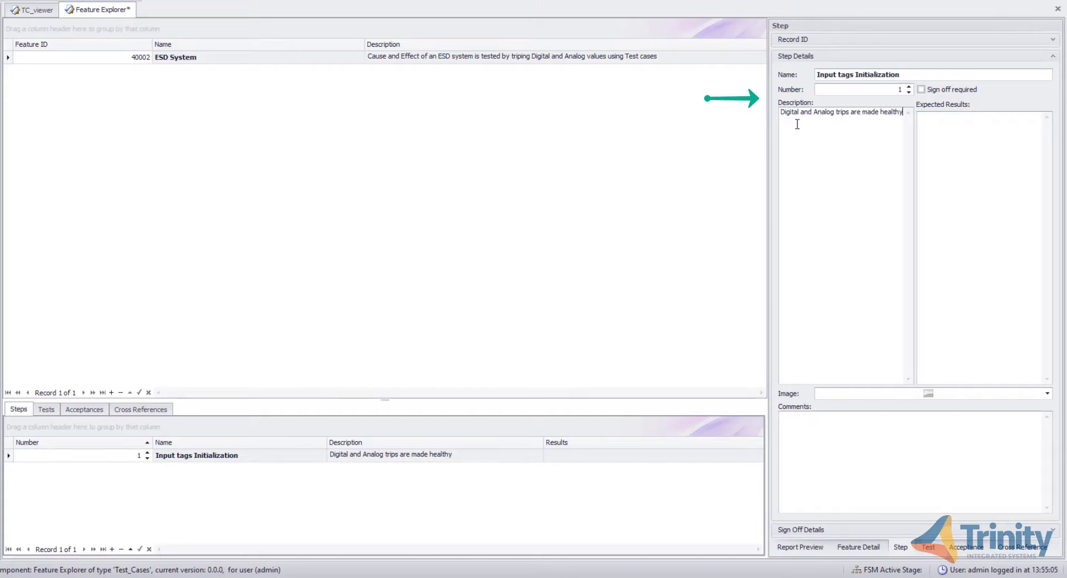
- Append step 2 named Reset trips, described as 'Reset tags are called'
{"action": "left_click", "coordinate": [112, 549]}
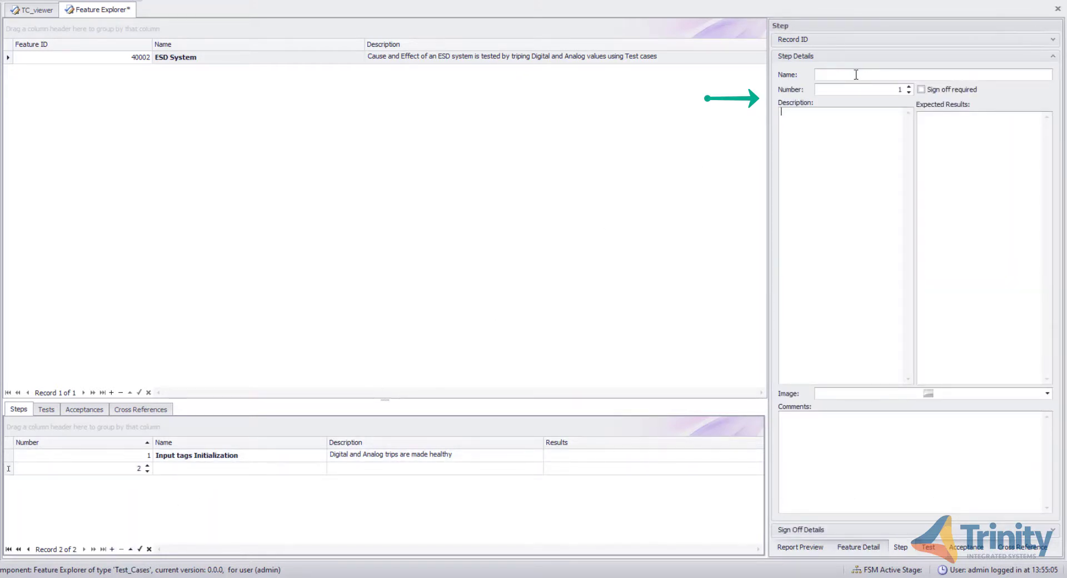
{"action": "left_click", "coordinate": [856, 74]}
{"action": "type", "text": "Reset trips"}
{"action": "left_click", "coordinate": [840, 116]}
{"action": "type", "text": "R"}
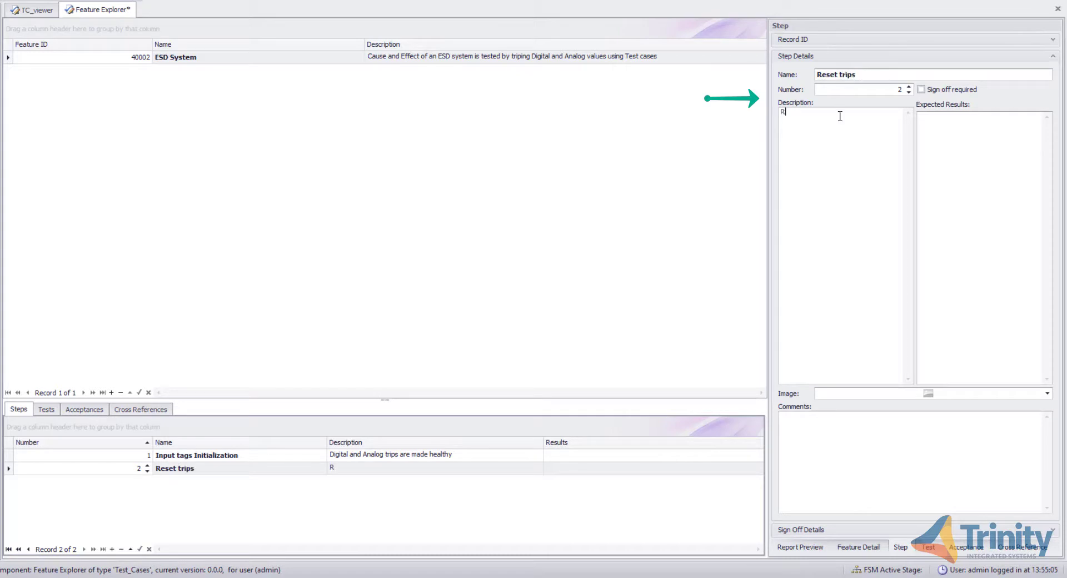
{"action": "type", "text": "eset tags are called"}
{"action": "left_click", "coordinate": [748, 167]}
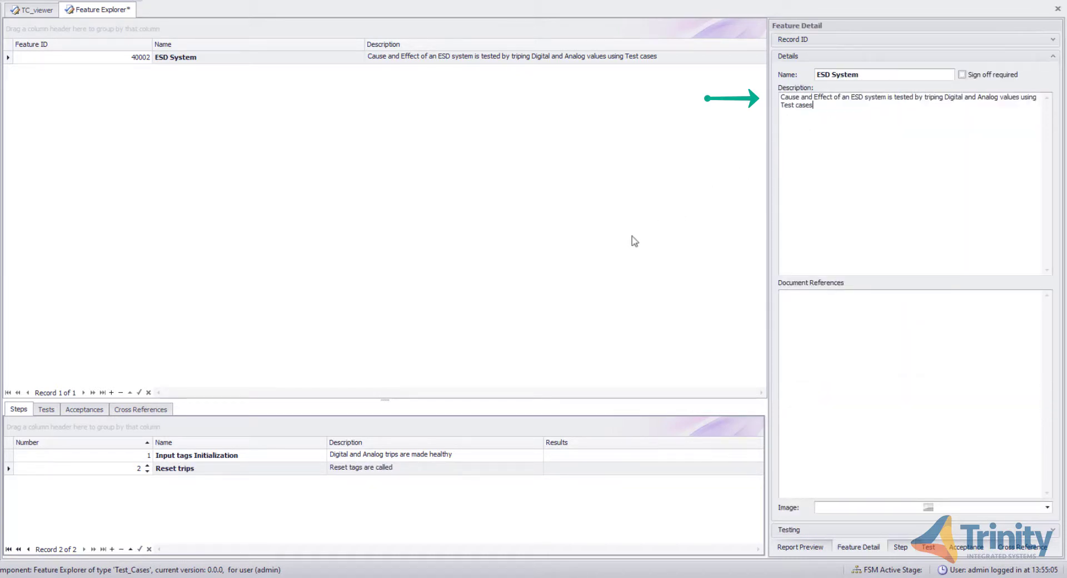
- Append step 3 named Digital and Analog Input Trips, described as 'All the DI and AI trips are activated'
{"action": "left_click", "coordinate": [110, 550]}
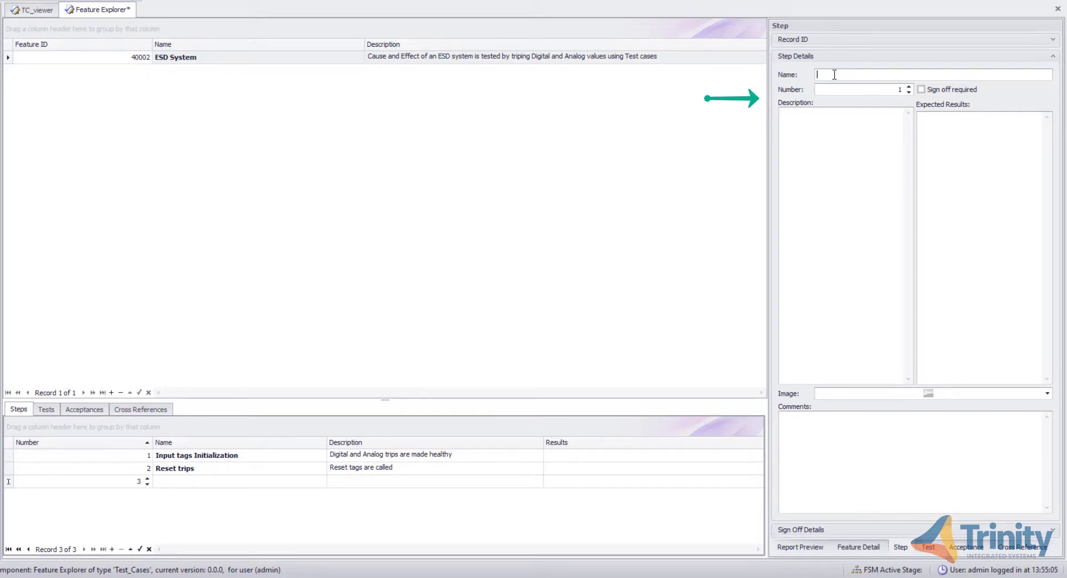
{"action": "type", "text": "Digital and Analog Input Trips"}
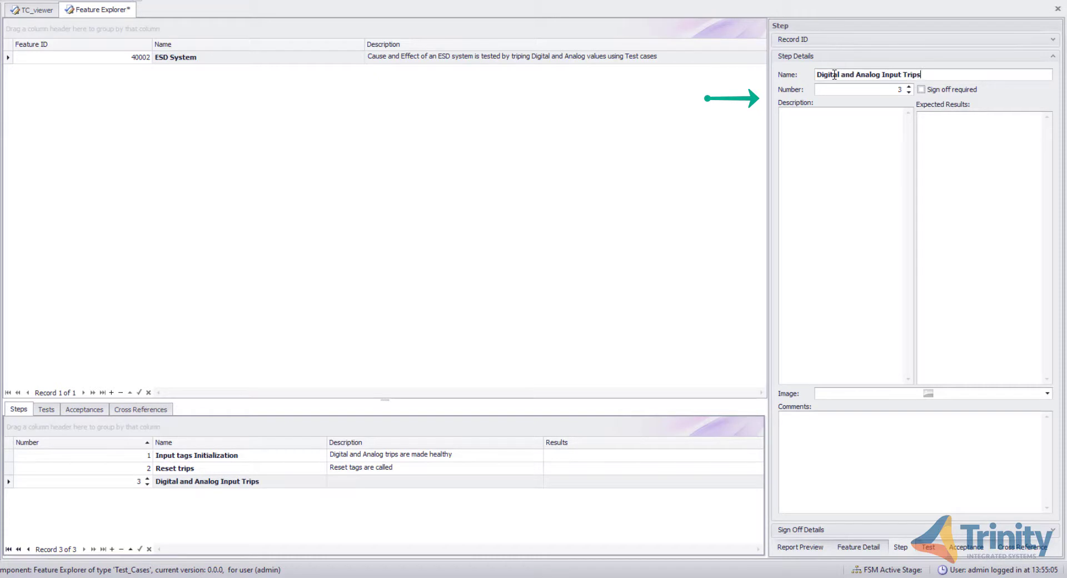
{"action": "left_click", "coordinate": [799, 126]}
{"action": "type", "text": "All the DI and AI"}
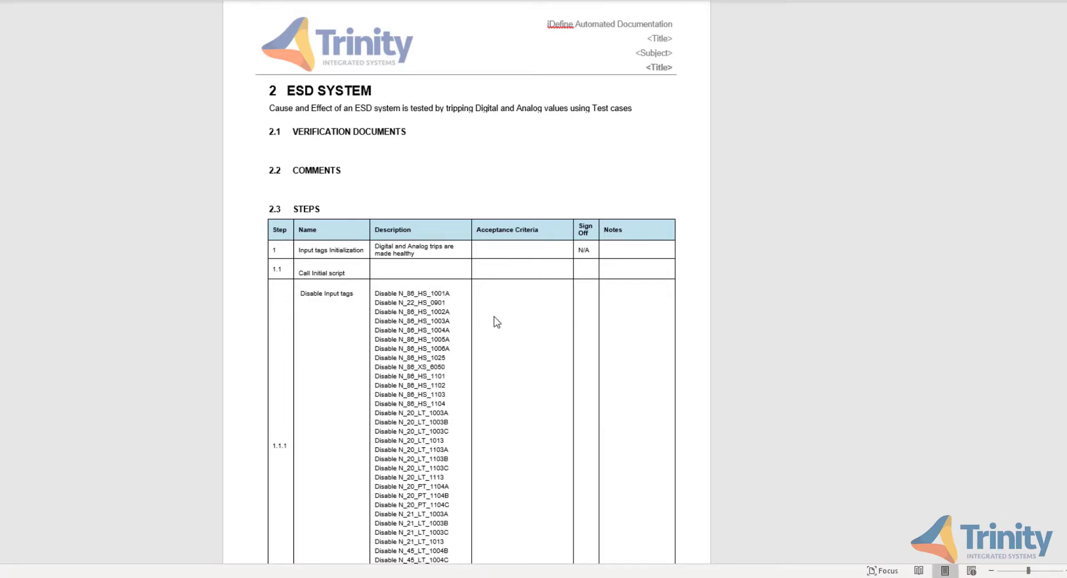
{"action": "scroll", "coordinate": [496, 322], "scroll_direction": "down", "scroll_amount": 10}
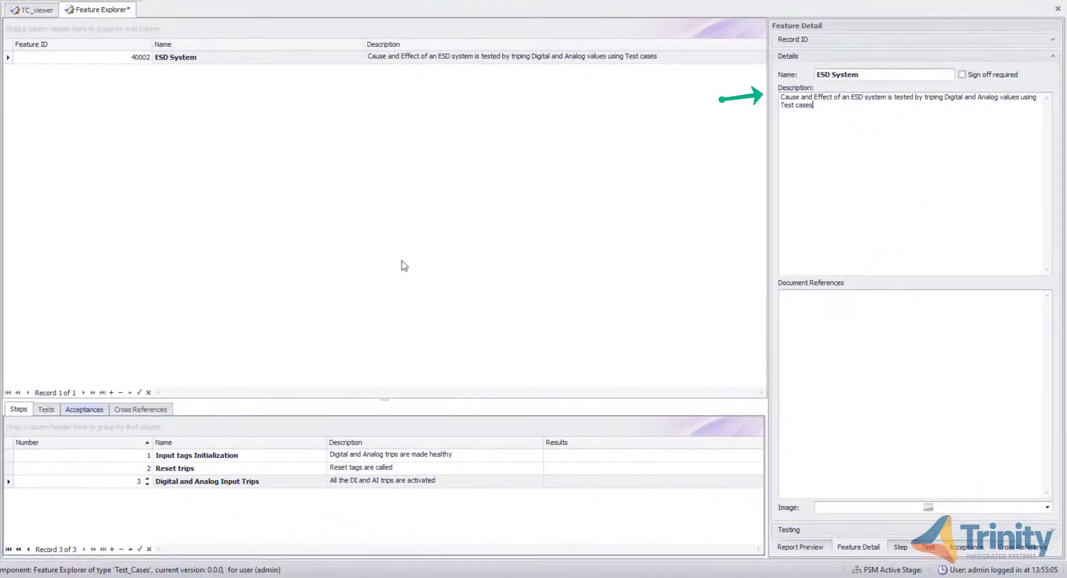
- Add a new test to the feature and link it to the Input tags Initialization step
{"action": "left_click", "coordinate": [55, 410]}
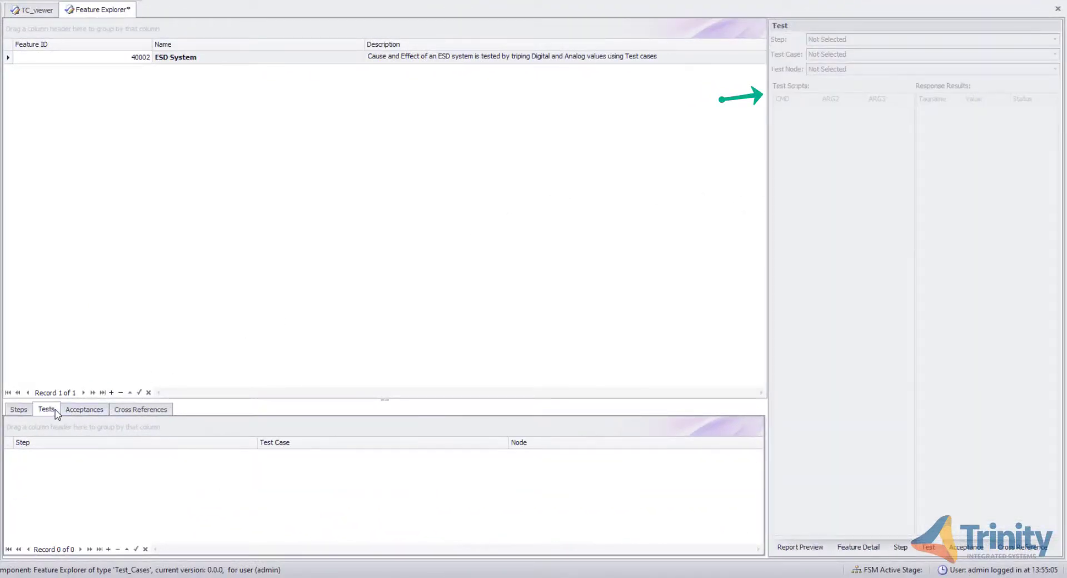
{"action": "left_click", "coordinate": [111, 549]}
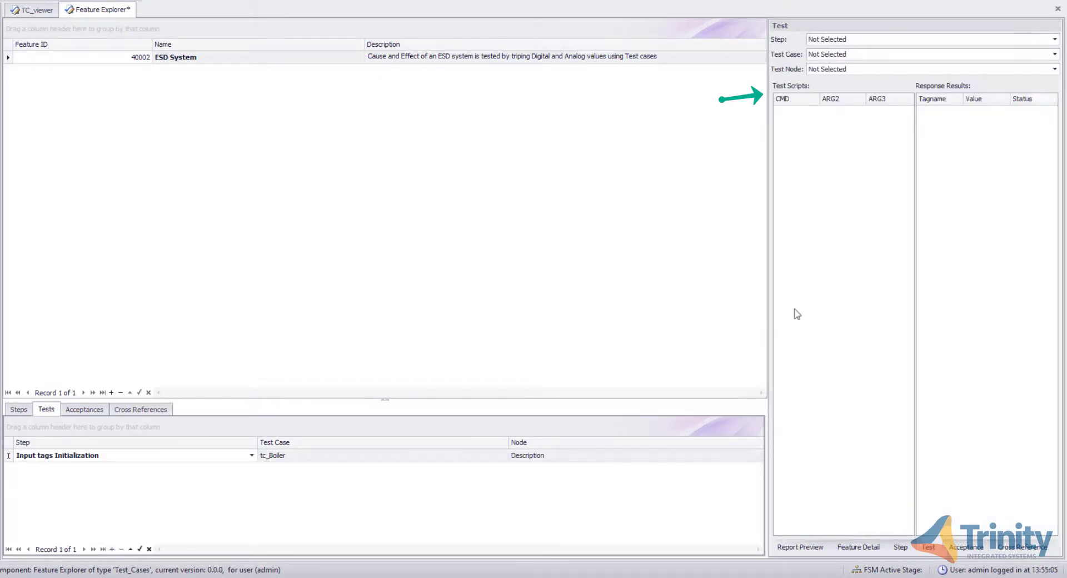
{"action": "left_click", "coordinate": [1053, 41]}
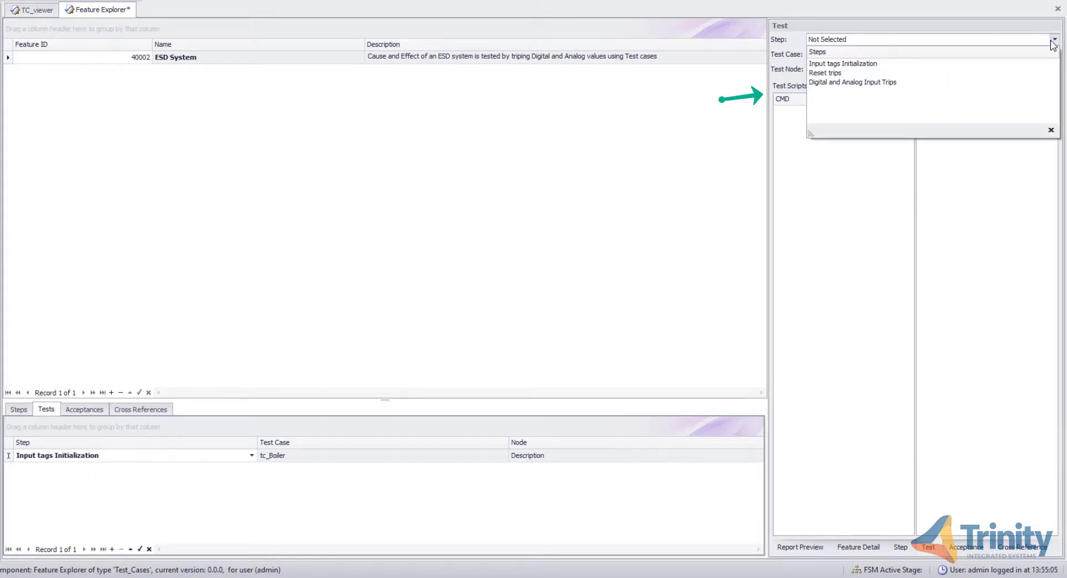
{"action": "left_click", "coordinate": [974, 64]}
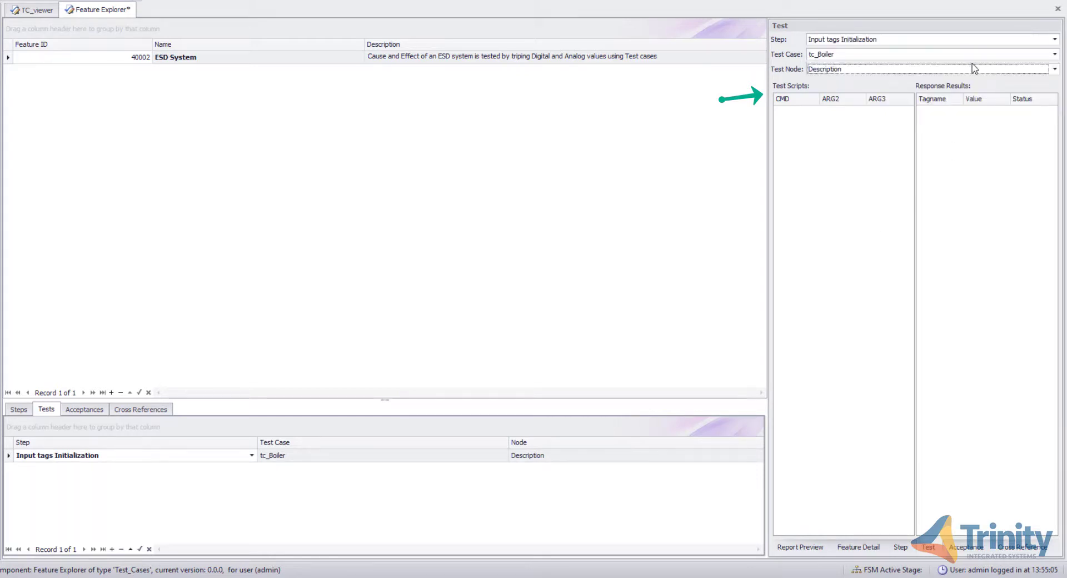
- Set the test's case to TC_viewer and its test node to Call Initial script
{"action": "left_click", "coordinate": [1053, 54]}
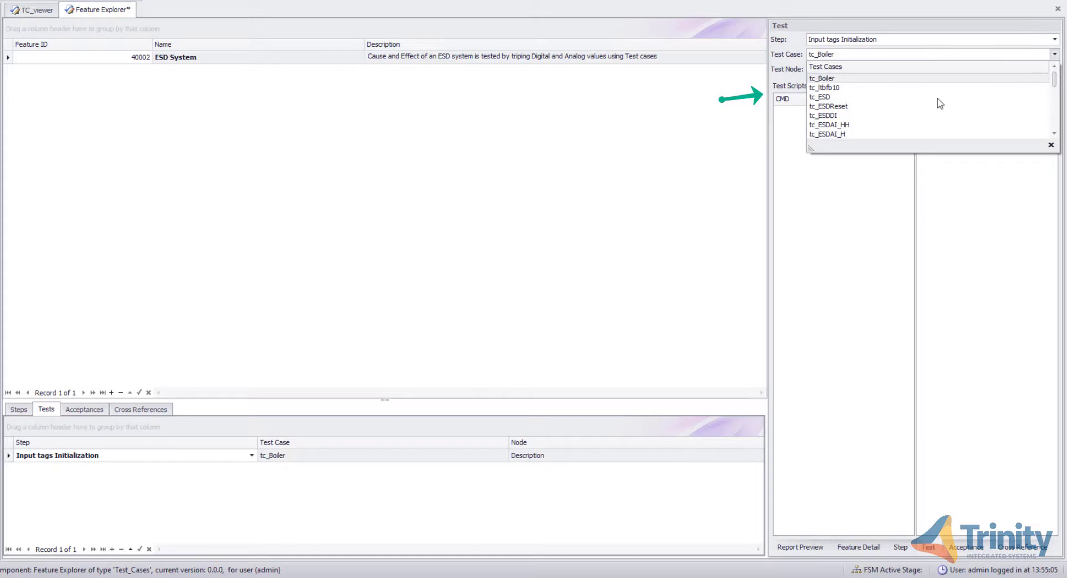
{"action": "scroll", "coordinate": [938, 102], "scroll_direction": "down", "scroll_amount": 3}
{"action": "scroll", "coordinate": [938, 104], "scroll_direction": "down", "scroll_amount": 5}
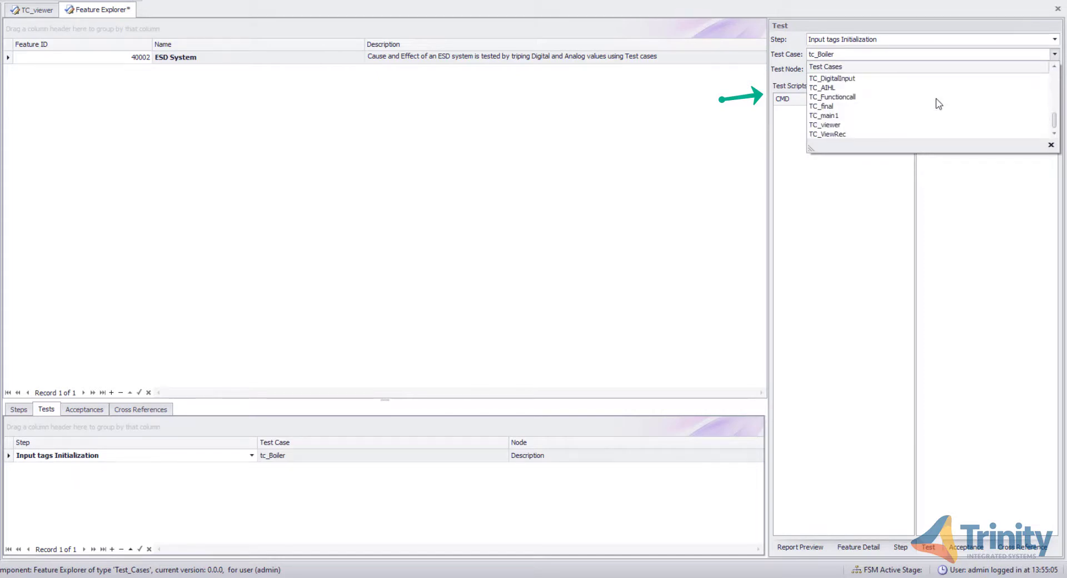
{"action": "left_click", "coordinate": [886, 127]}
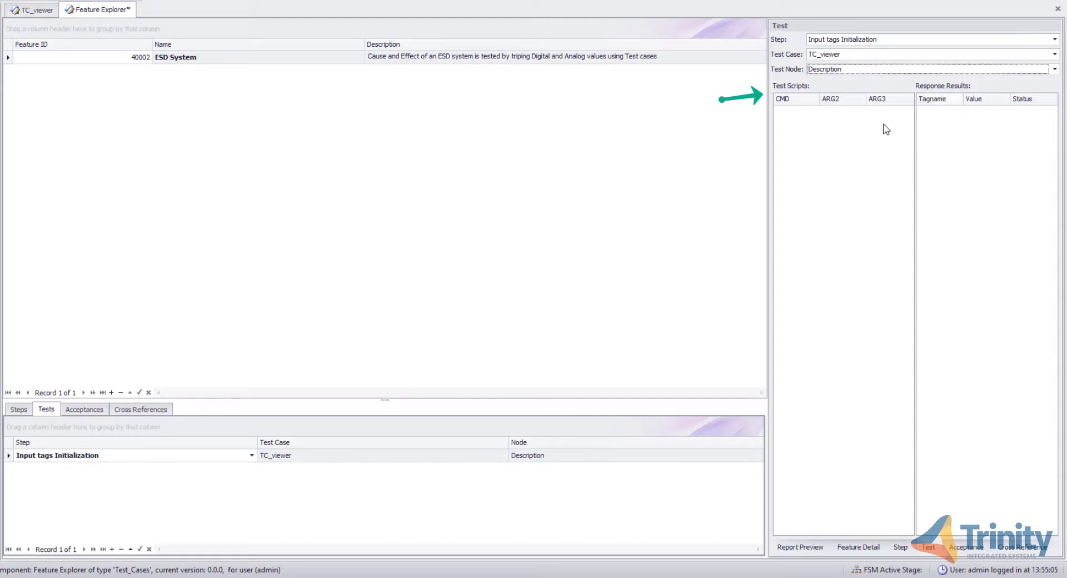
{"action": "left_click", "coordinate": [1054, 69]}
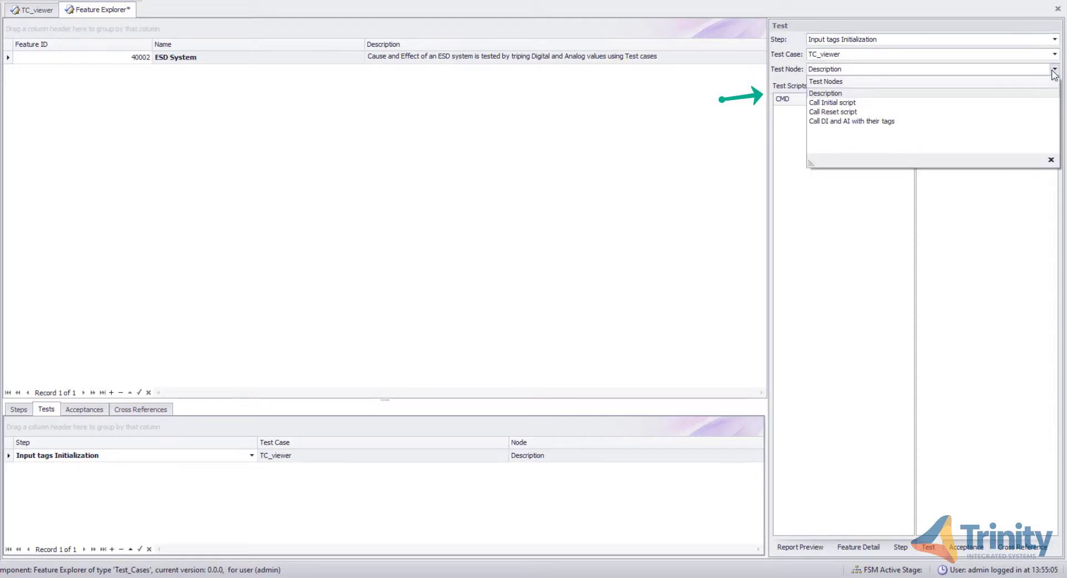
{"action": "left_click", "coordinate": [916, 103]}
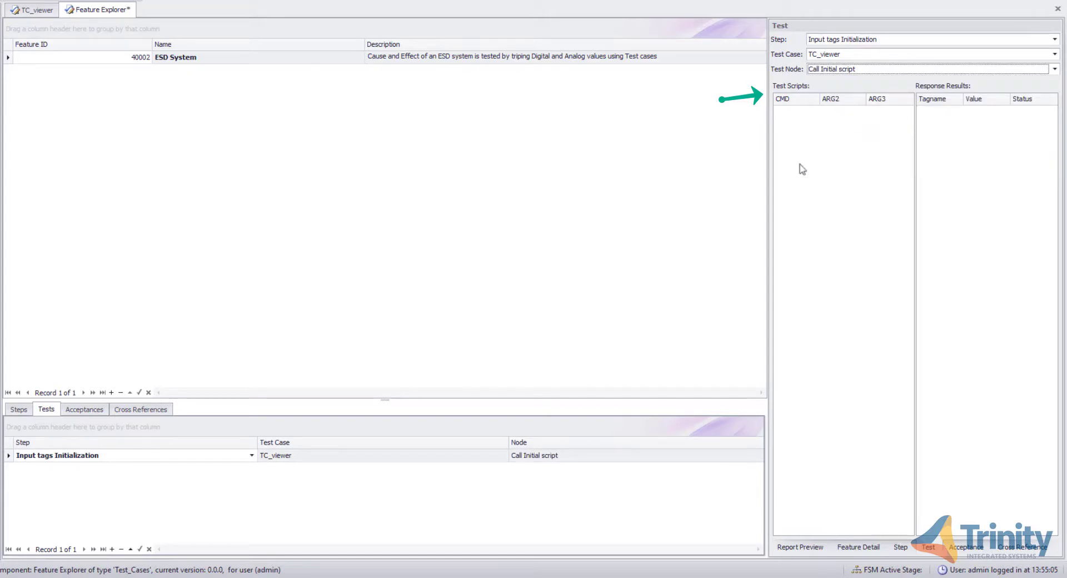
- Add a second test linked to the Reset trips step, with test case TC_viewer and test node Call Reset script
{"action": "left_click", "coordinate": [112, 550]}
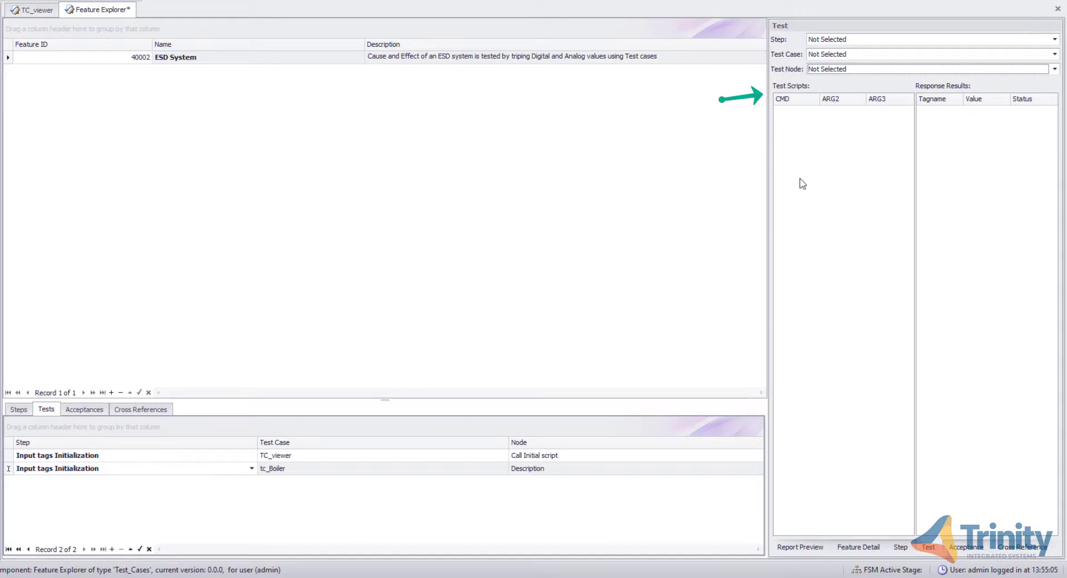
{"action": "left_click", "coordinate": [1055, 39]}
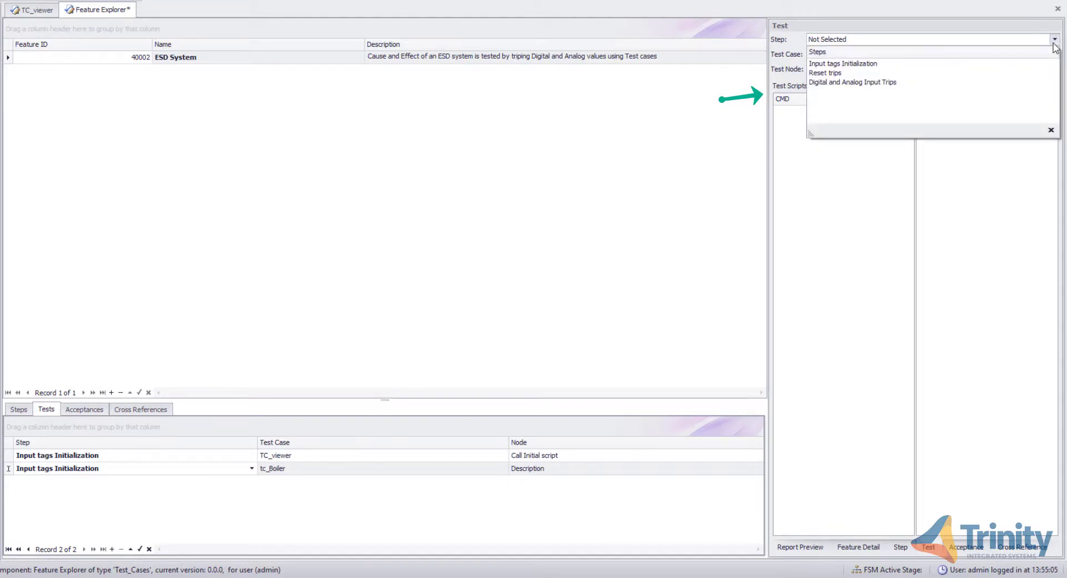
{"action": "left_click", "coordinate": [921, 73]}
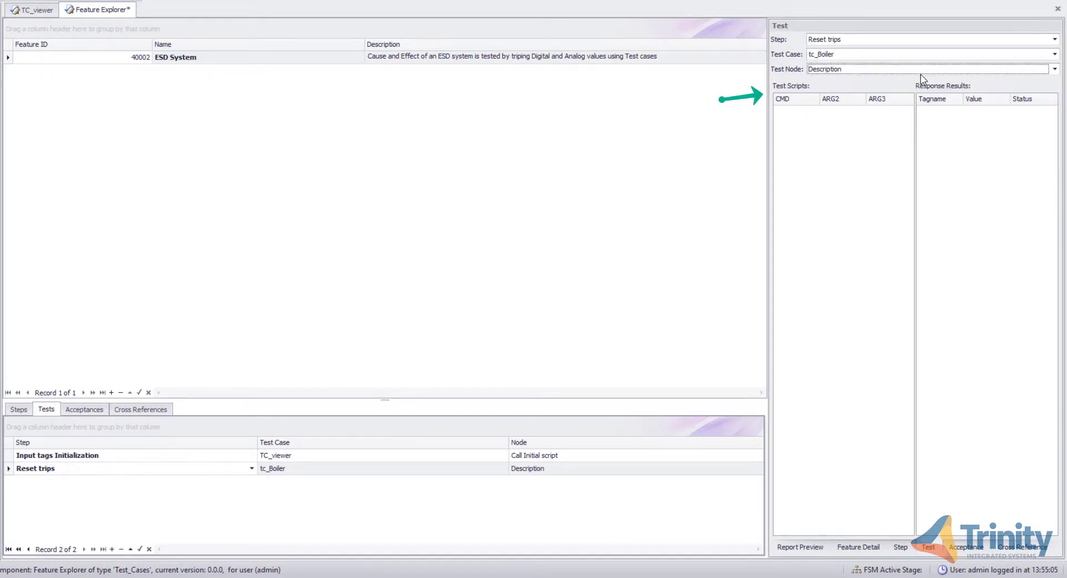
{"action": "left_click", "coordinate": [1055, 55]}
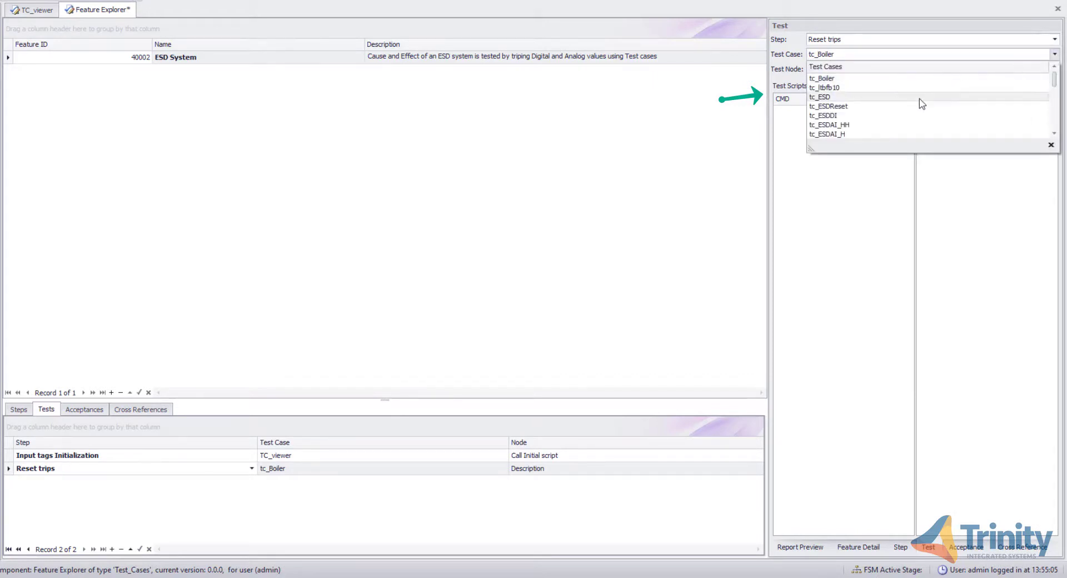
{"action": "scroll", "coordinate": [917, 103], "scroll_direction": "down", "scroll_amount": 8}
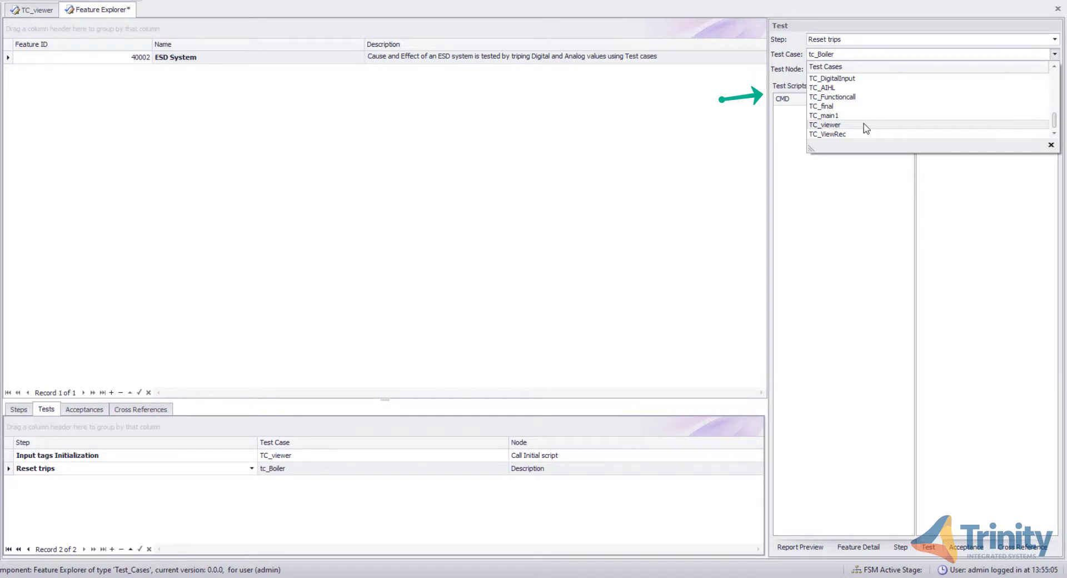
{"action": "left_click", "coordinate": [834, 125]}
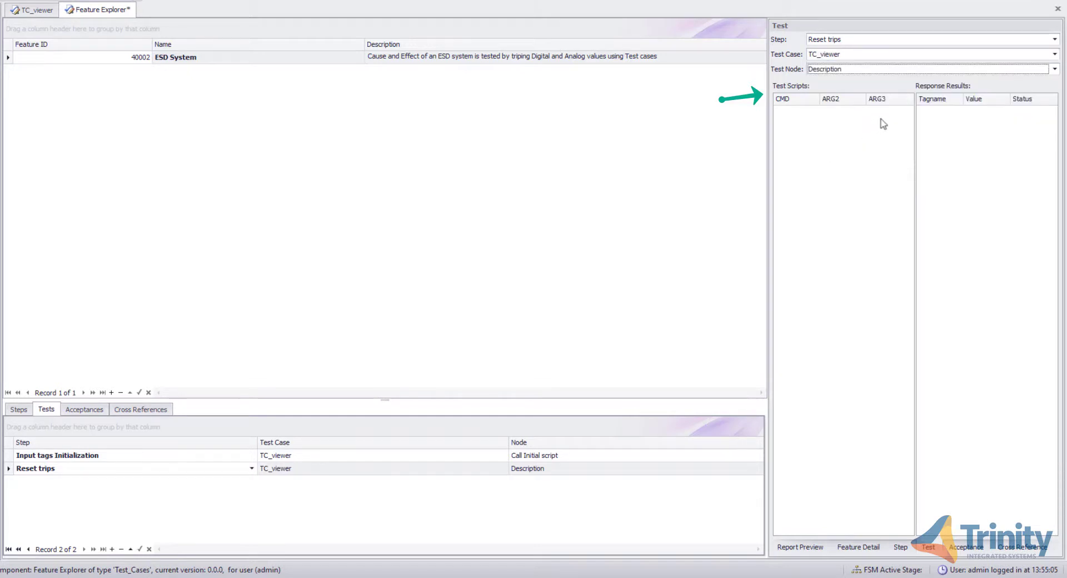
{"action": "left_click", "coordinate": [1053, 69]}
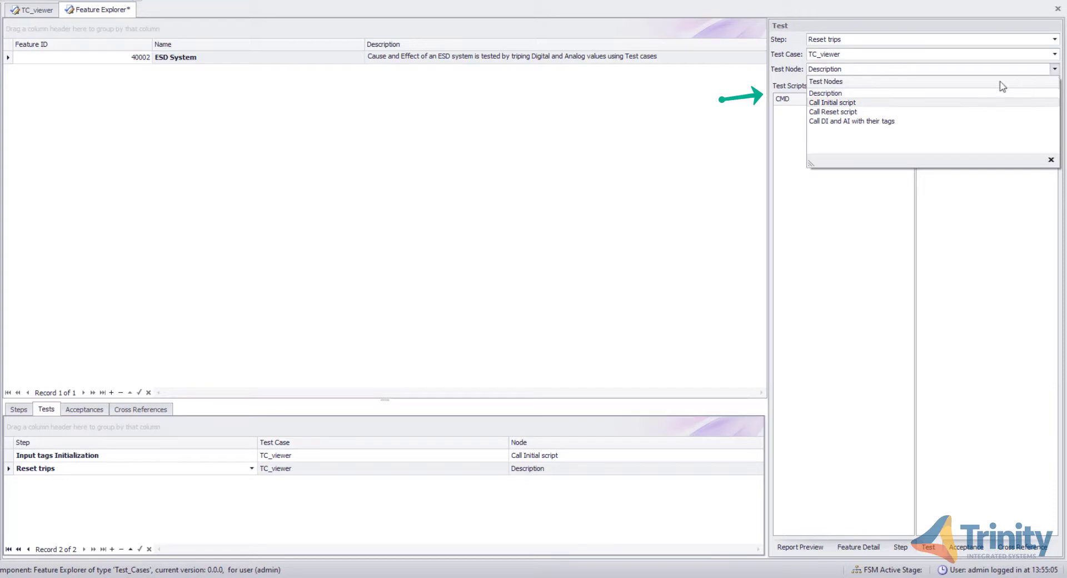
{"action": "left_click", "coordinate": [863, 112]}
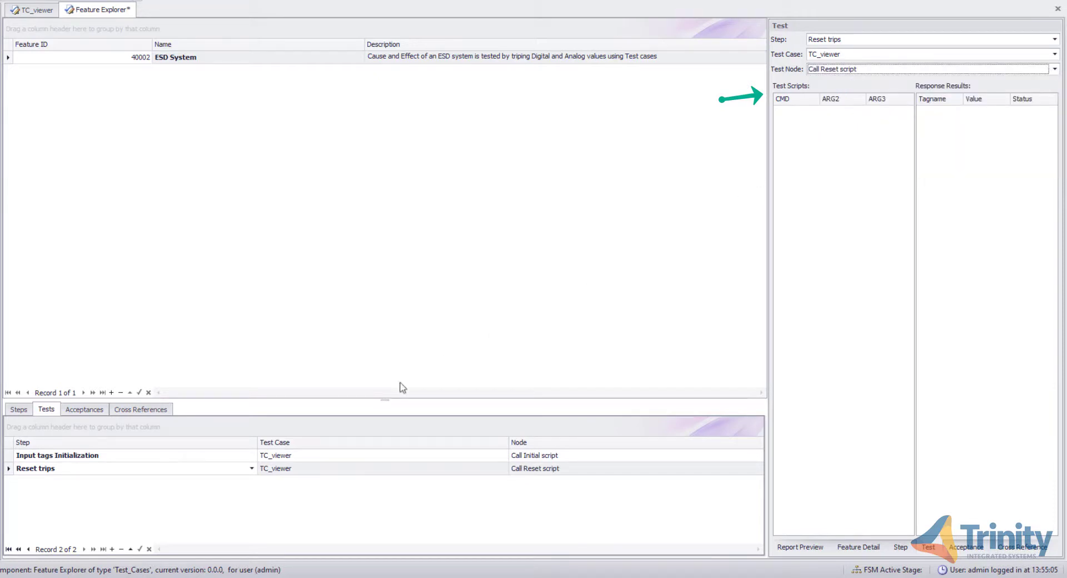
- Add a third test linked to Digital and Analog Input Trips, with test case TC_viewer and node Call DI and AI with their tags
{"action": "left_click", "coordinate": [112, 550]}
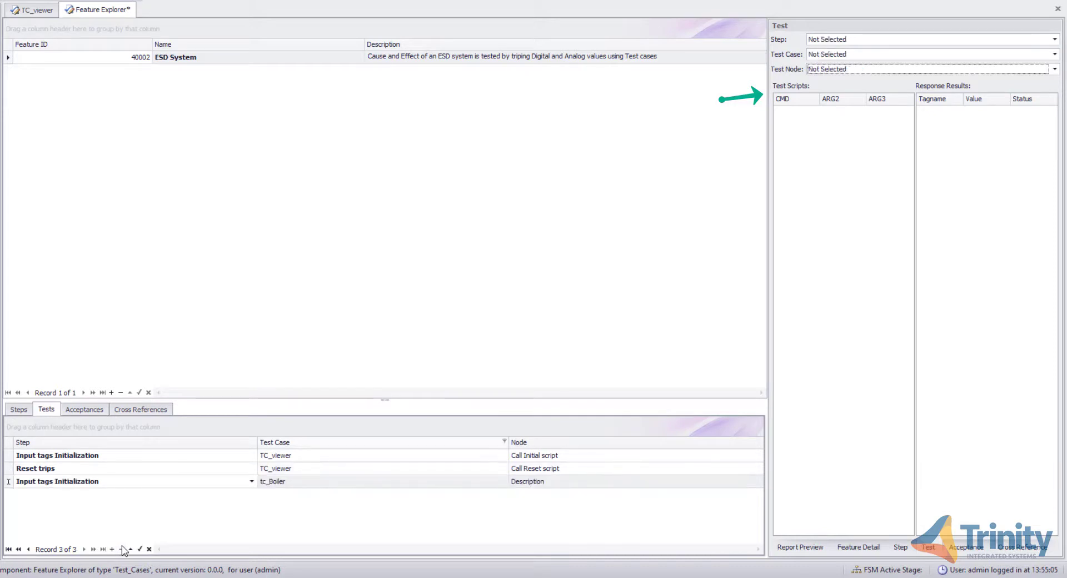
{"action": "left_click", "coordinate": [1055, 40]}
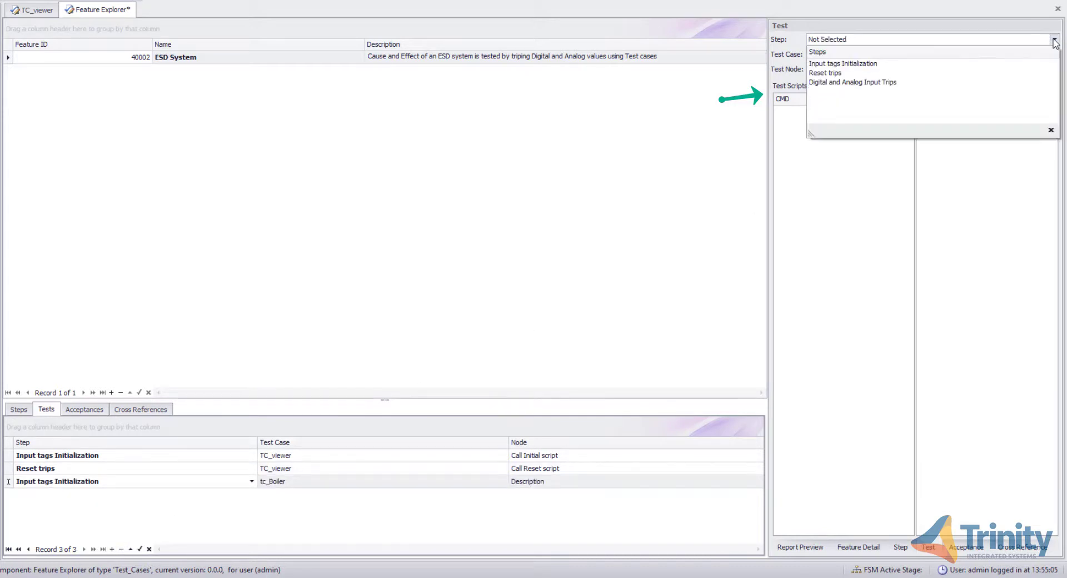
{"action": "left_click", "coordinate": [956, 82]}
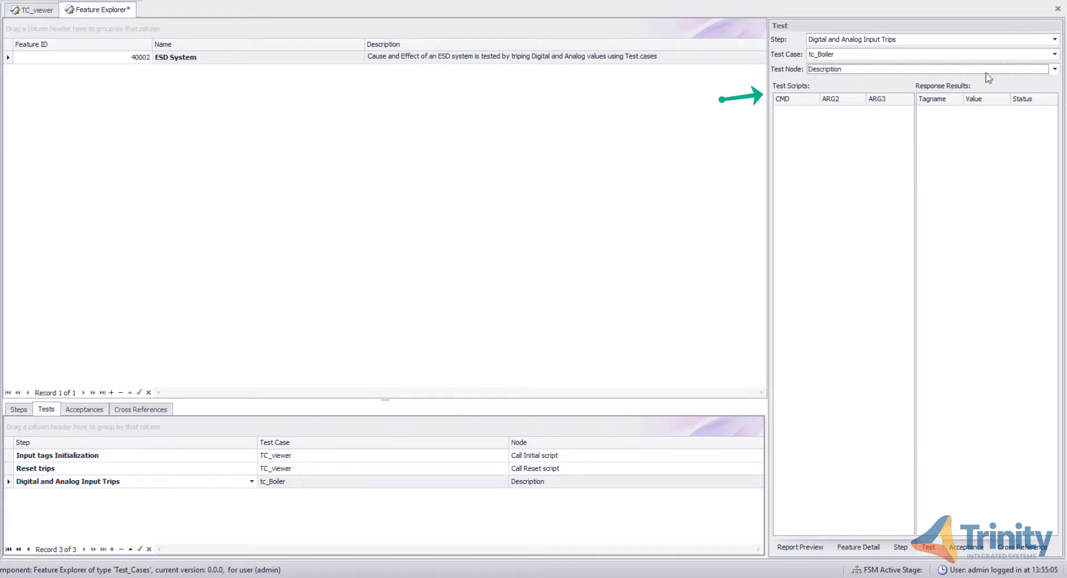
{"action": "left_click", "coordinate": [1054, 54]}
{"action": "scroll", "coordinate": [916, 109], "scroll_direction": "down", "scroll_amount": 3}
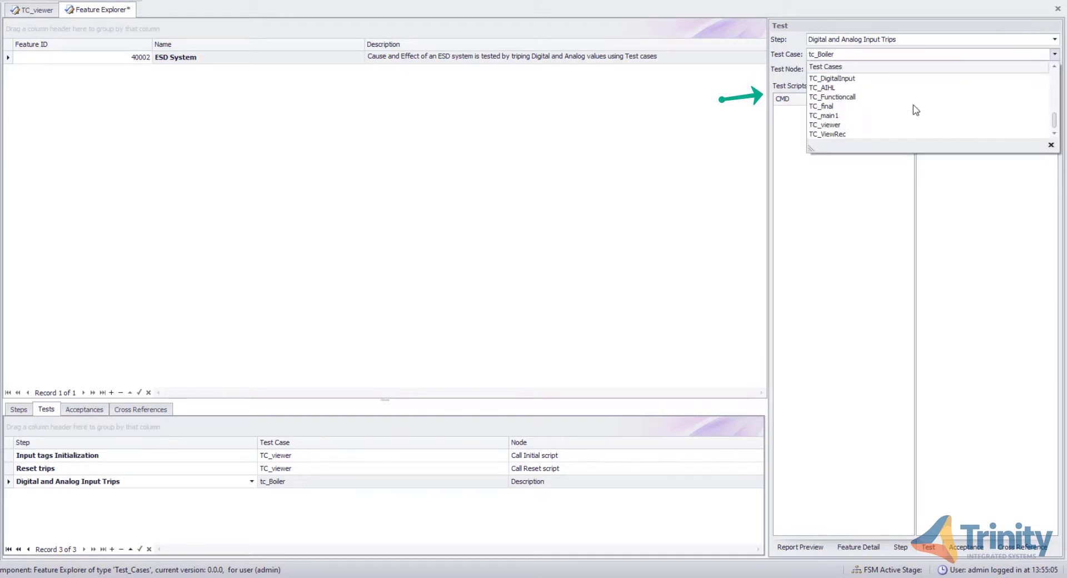
{"action": "left_click", "coordinate": [890, 127]}
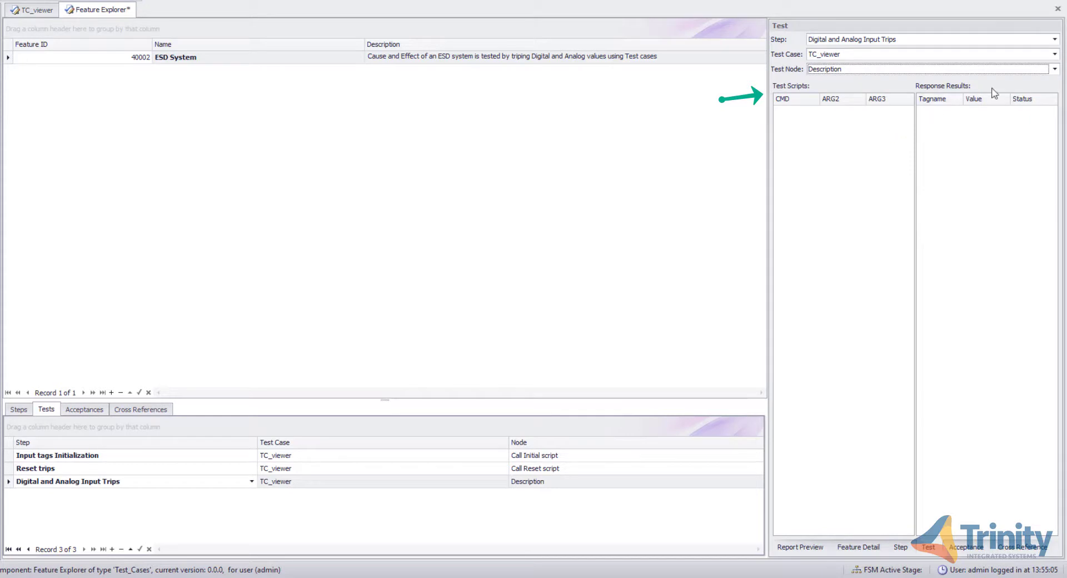
{"action": "left_click", "coordinate": [1055, 69]}
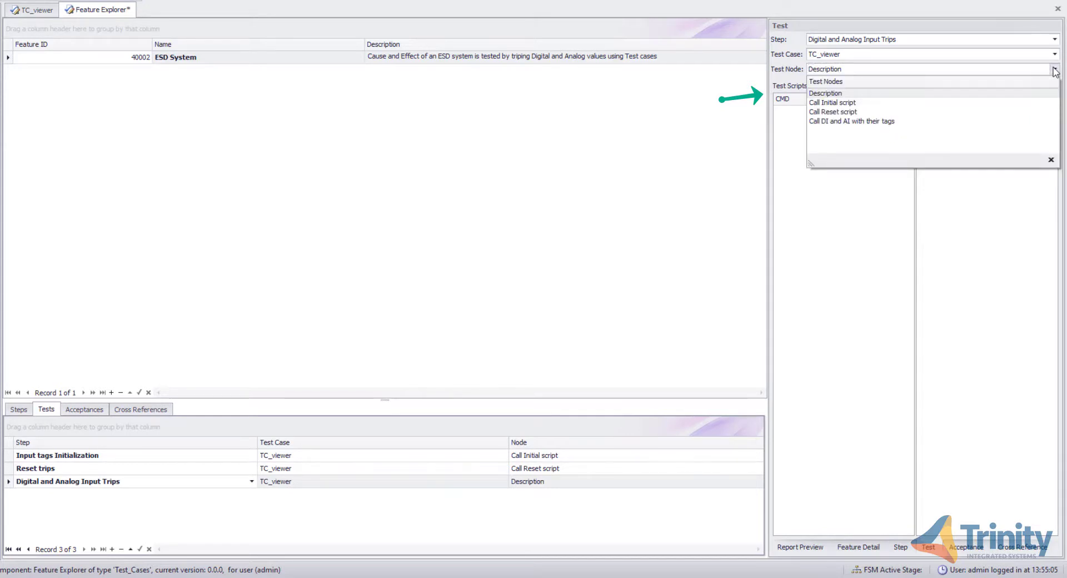
{"action": "left_click", "coordinate": [927, 121]}
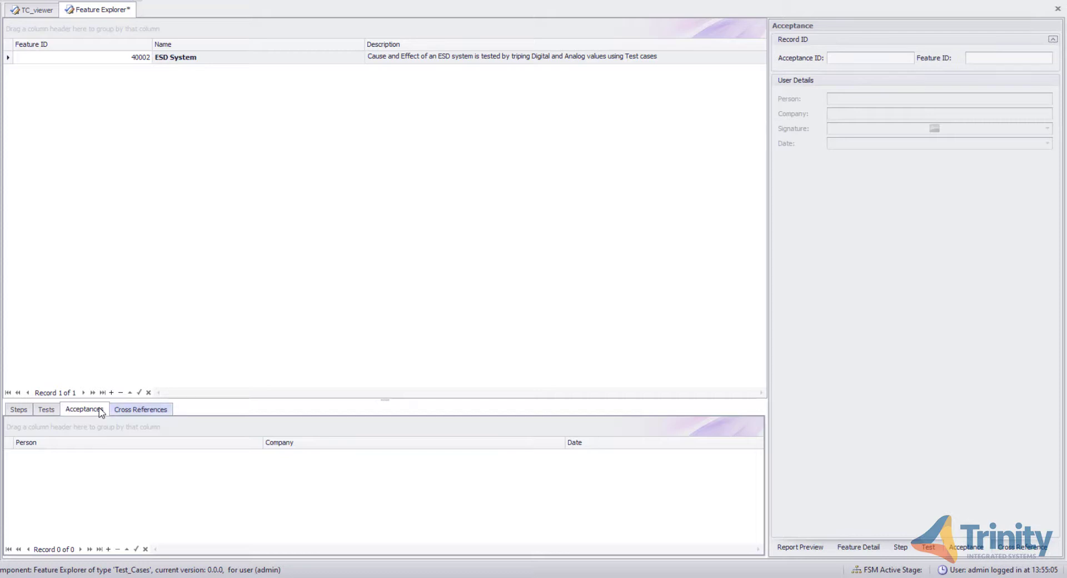
- Look through the feature's Acceptances, Cross References, Steps and Tests tabs and save the feature
{"action": "left_click", "coordinate": [132, 410]}
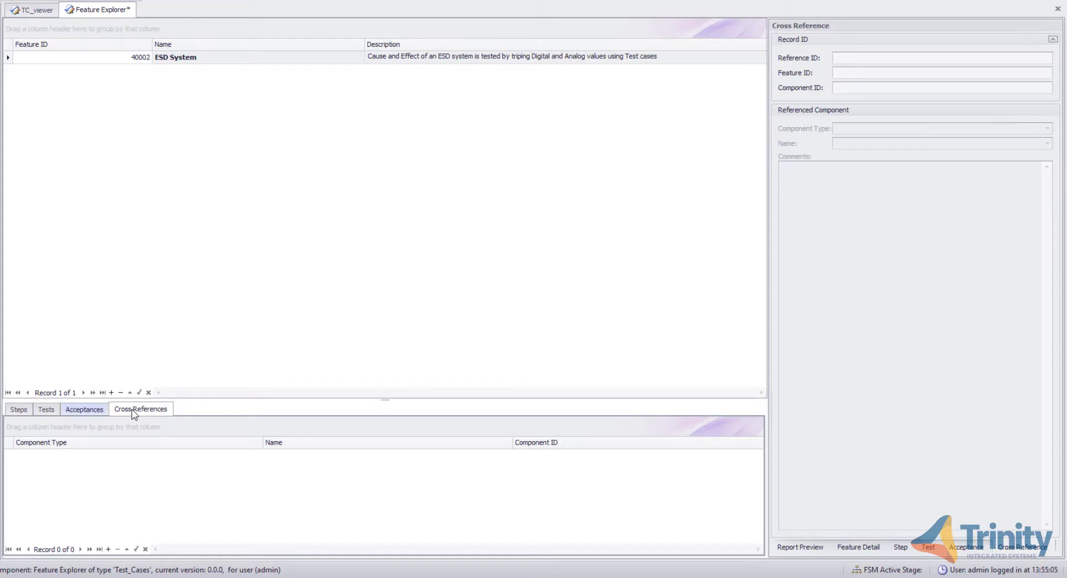
{"action": "left_click", "coordinate": [18, 410]}
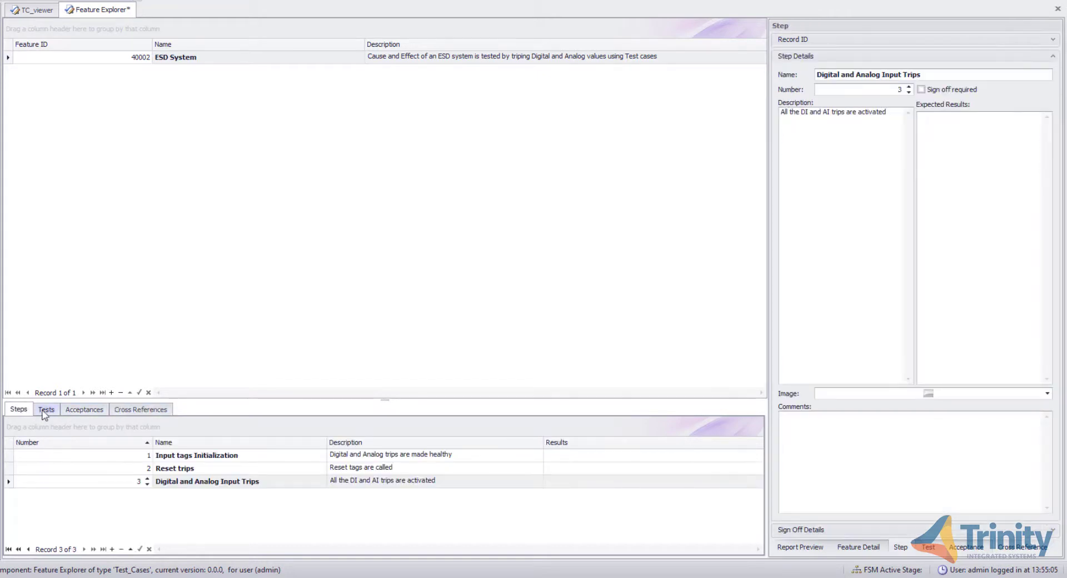
{"action": "left_click", "coordinate": [48, 411]}
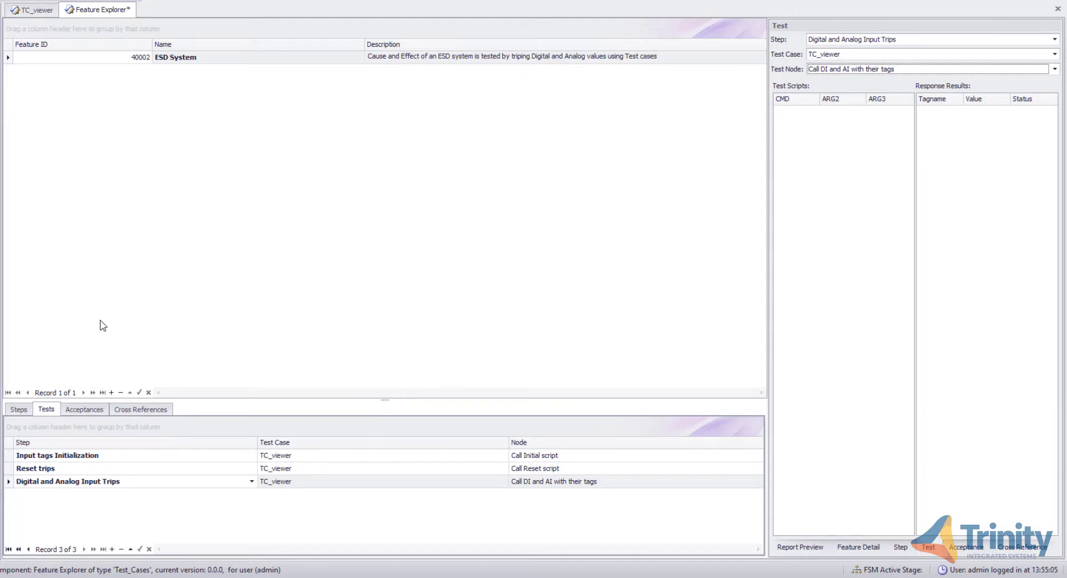
{"action": "left_click", "coordinate": [17, 34]}
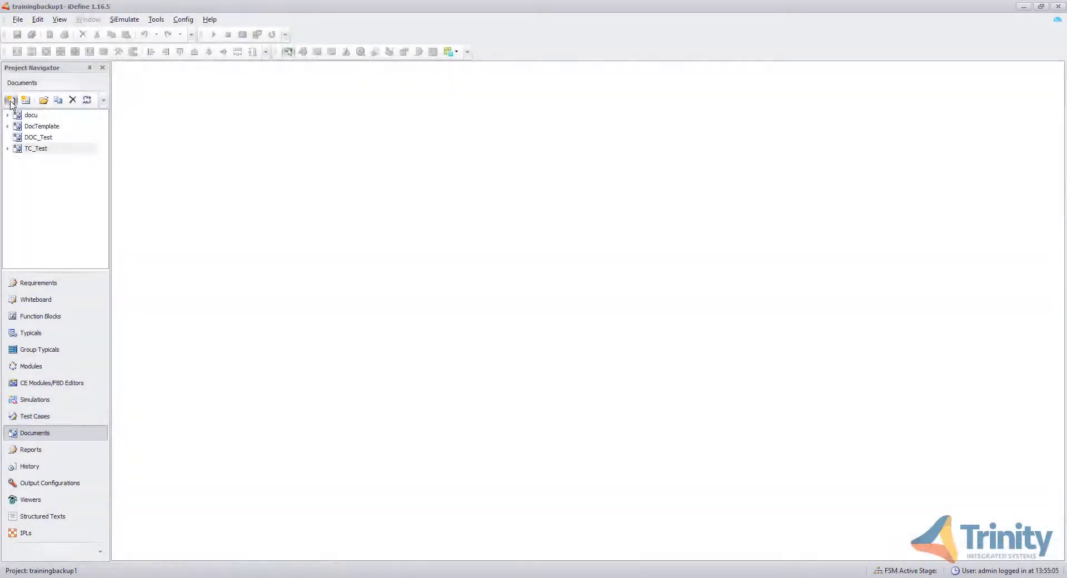
- Create a new document named Doc_ESD classified as Testing Result Reports, accepting the default revision
{"action": "left_click", "coordinate": [11, 101]}
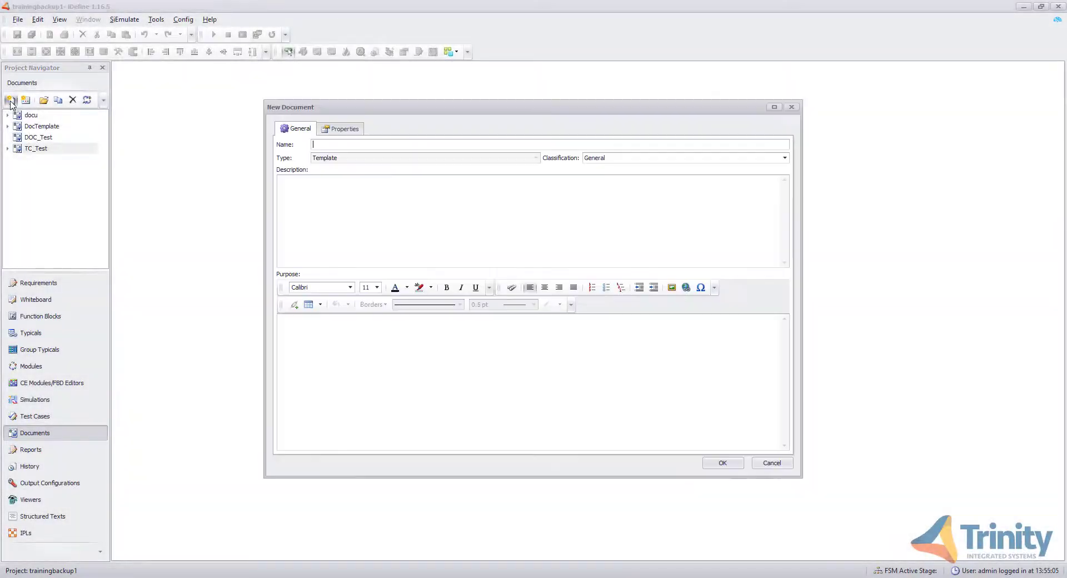
{"action": "type", "text": "Tc"}
{"action": "type", "text": "Doc_ESD"}
{"action": "left_click", "coordinate": [784, 160]}
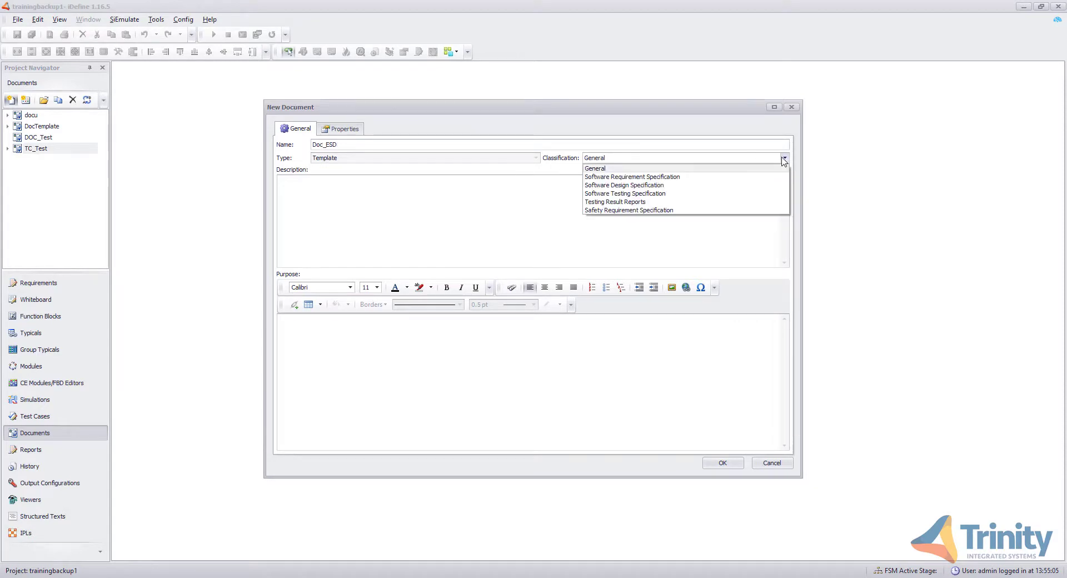
{"action": "left_click", "coordinate": [715, 203]}
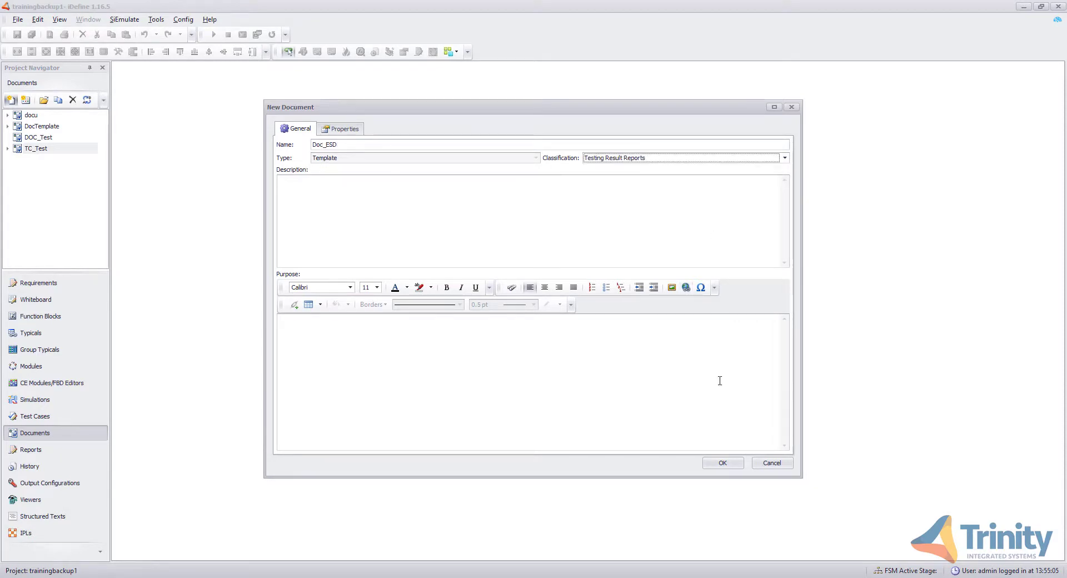
{"action": "left_click", "coordinate": [723, 463]}
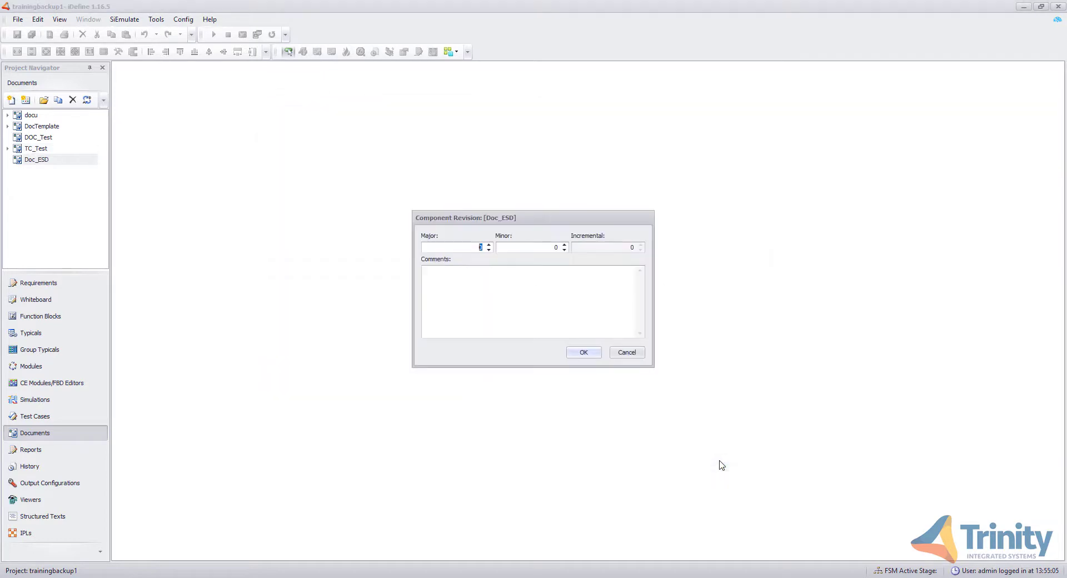
{"action": "left_click", "coordinate": [597, 355]}
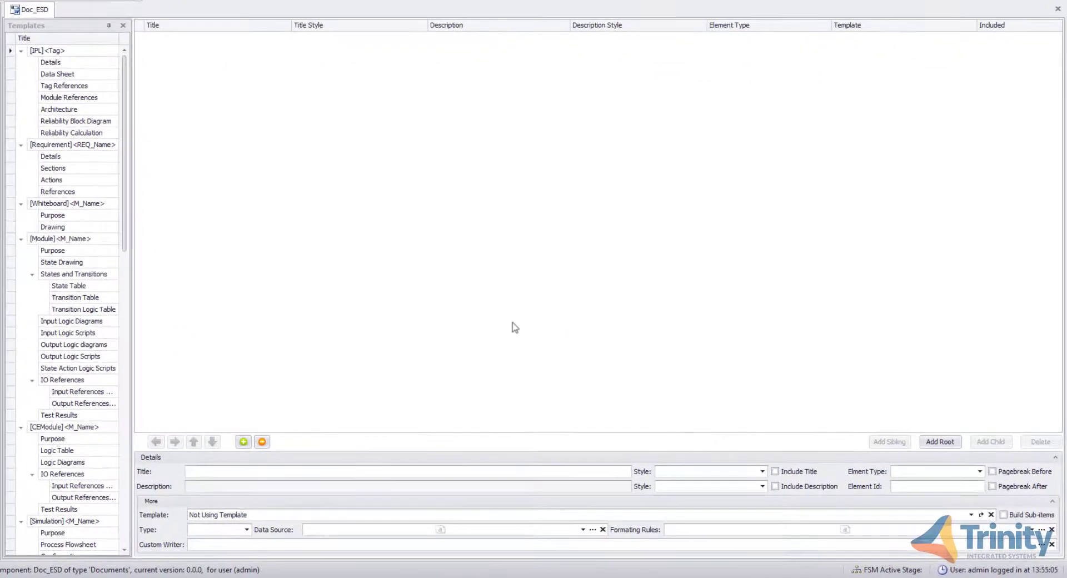
- Add the CEModule template to the Doc_ESD document structure
{"action": "scroll", "coordinate": [113, 230], "scroll_direction": "down", "scroll_amount": 1}
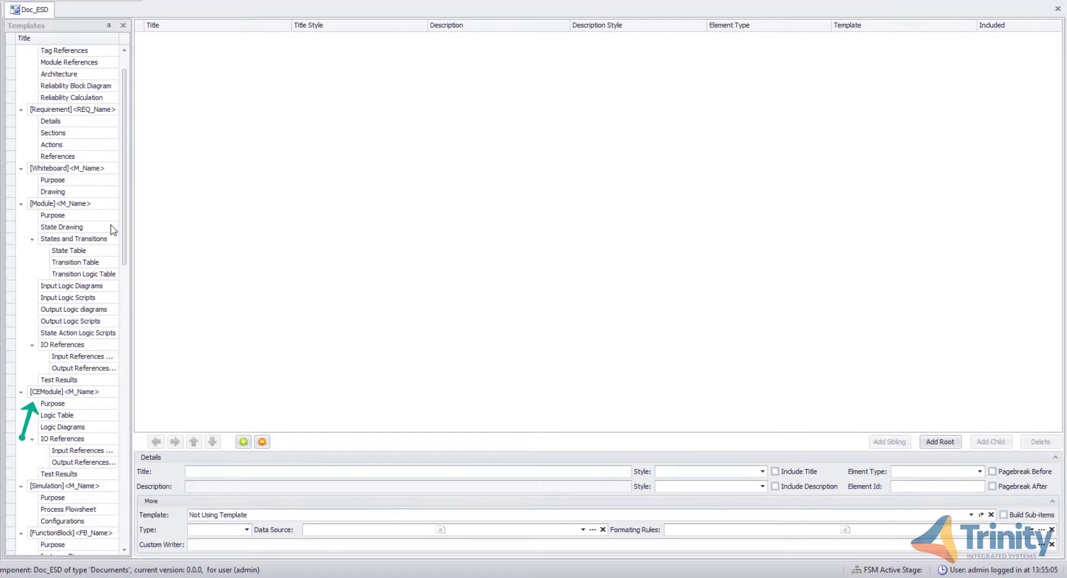
{"action": "left_click", "coordinate": [53, 392]}
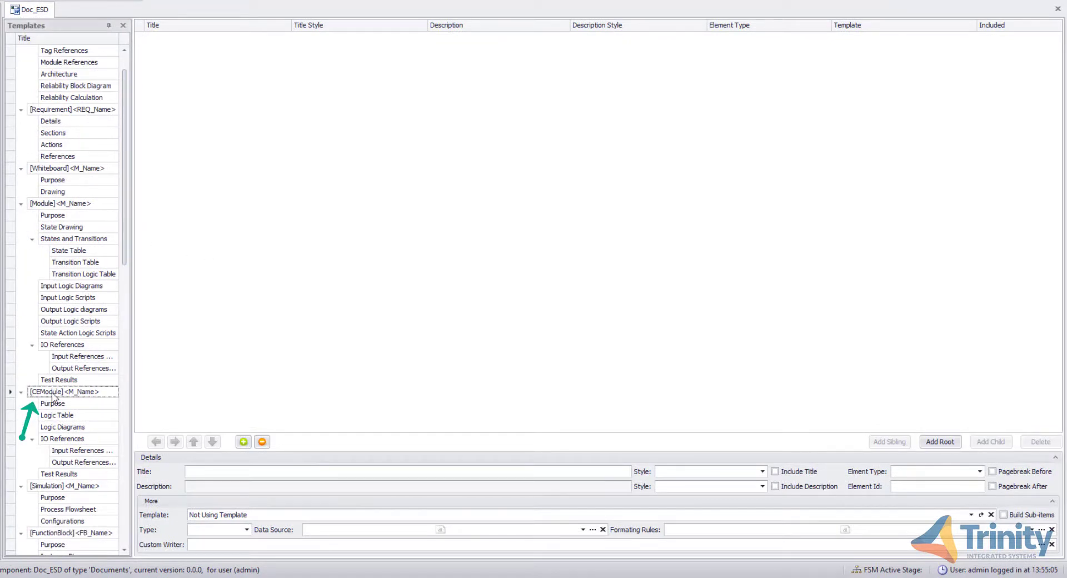
{"action": "mouse_move", "coordinate": [55, 395]}
{"action": "left_mouse_down"}
{"action": "mouse_move", "coordinate": [145, 133]}
{"action": "mouse_move", "coordinate": [193, 30]}
{"action": "left_mouse_up"}
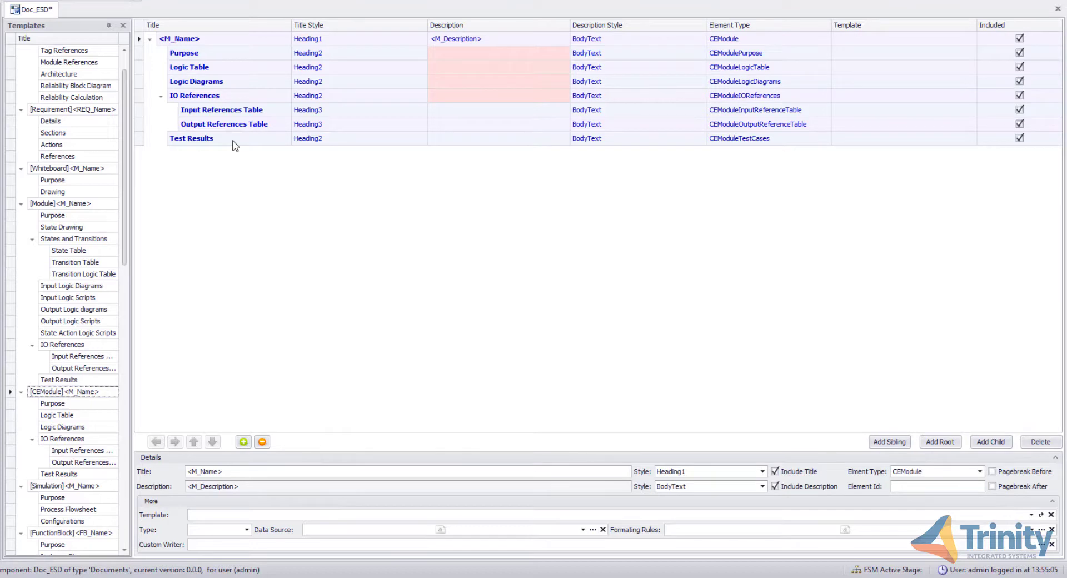
- Add the TestFeature template to the document structure below the CEModule section
{"action": "scroll", "coordinate": [86, 325], "scroll_direction": "down", "scroll_amount": 4}
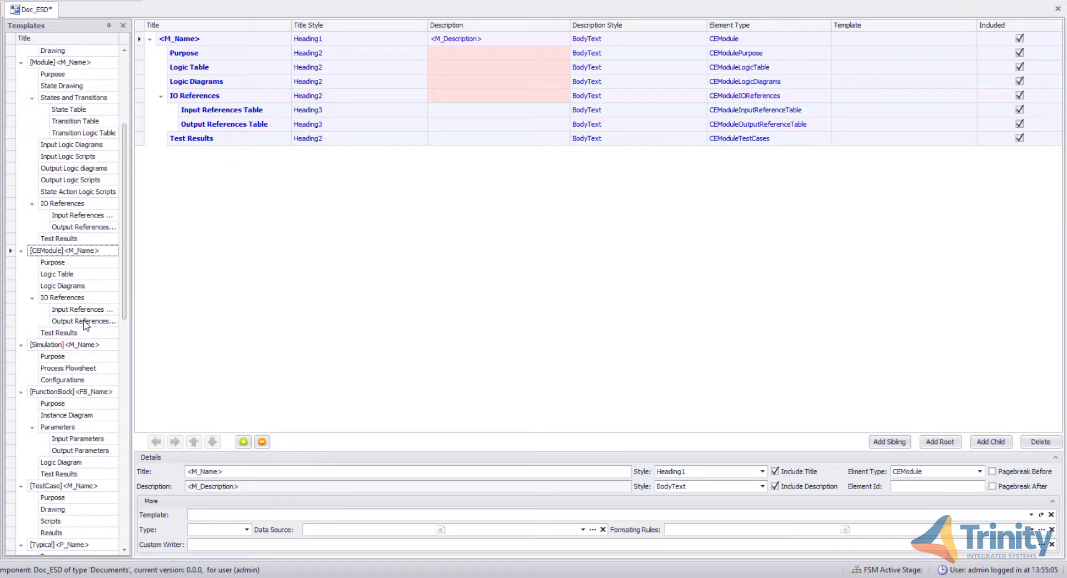
{"action": "scroll", "coordinate": [86, 325], "scroll_direction": "down", "scroll_amount": 6}
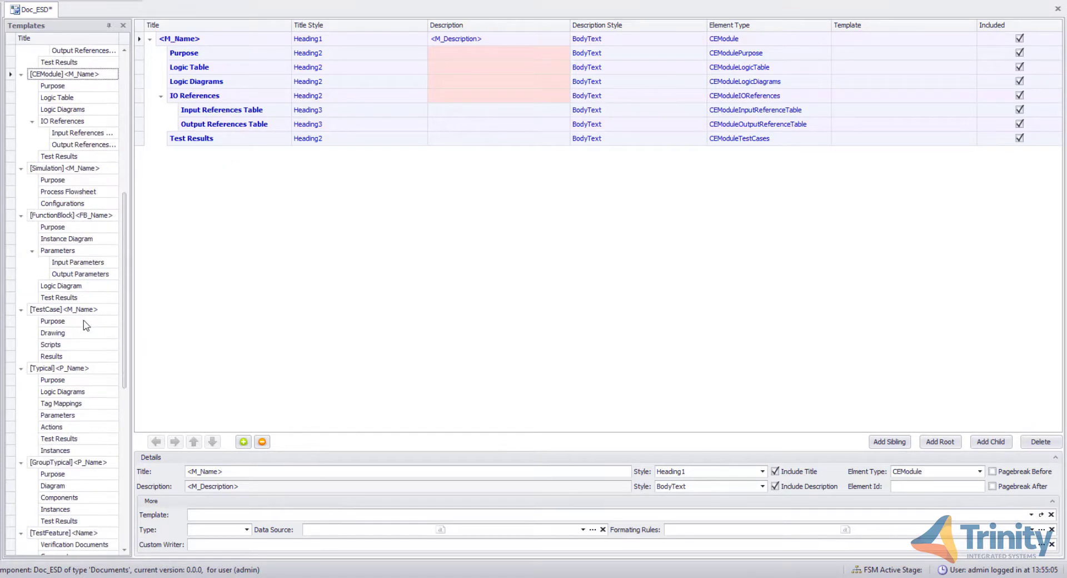
{"action": "scroll", "coordinate": [86, 325], "scroll_direction": "down", "scroll_amount": 2}
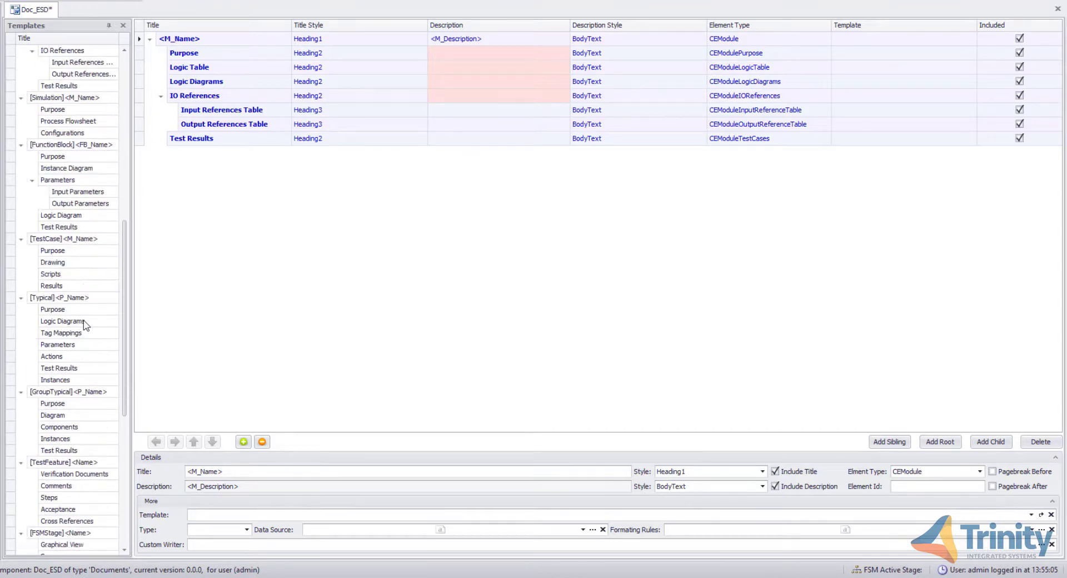
{"action": "left_click", "coordinate": [50, 428]}
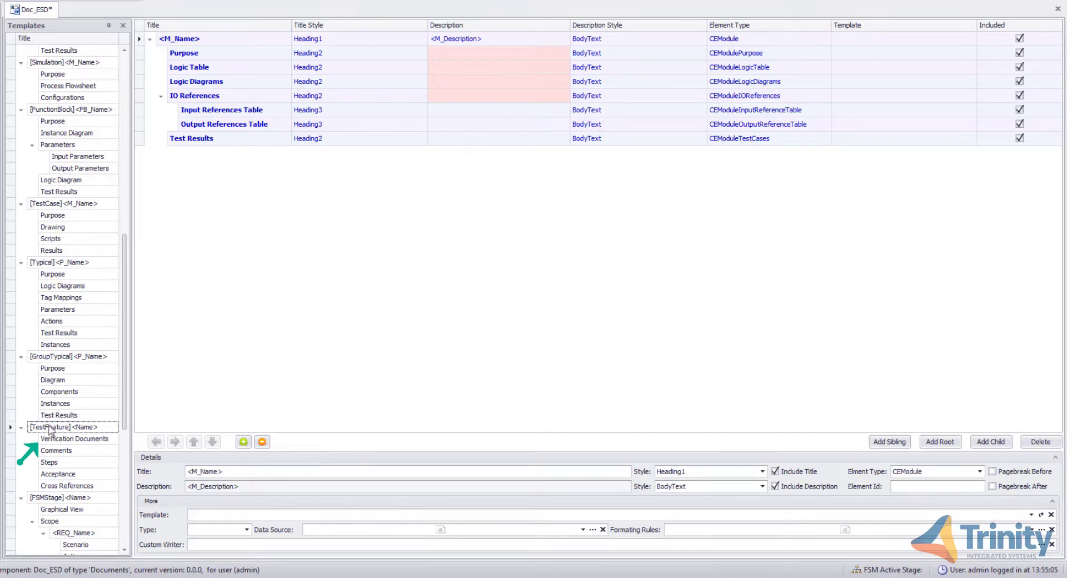
{"action": "mouse_move", "coordinate": [31, 430]}
{"action": "left_mouse_down"}
{"action": "mouse_move", "coordinate": [64, 399]}
{"action": "mouse_move", "coordinate": [201, 25]}
{"action": "left_mouse_up"}
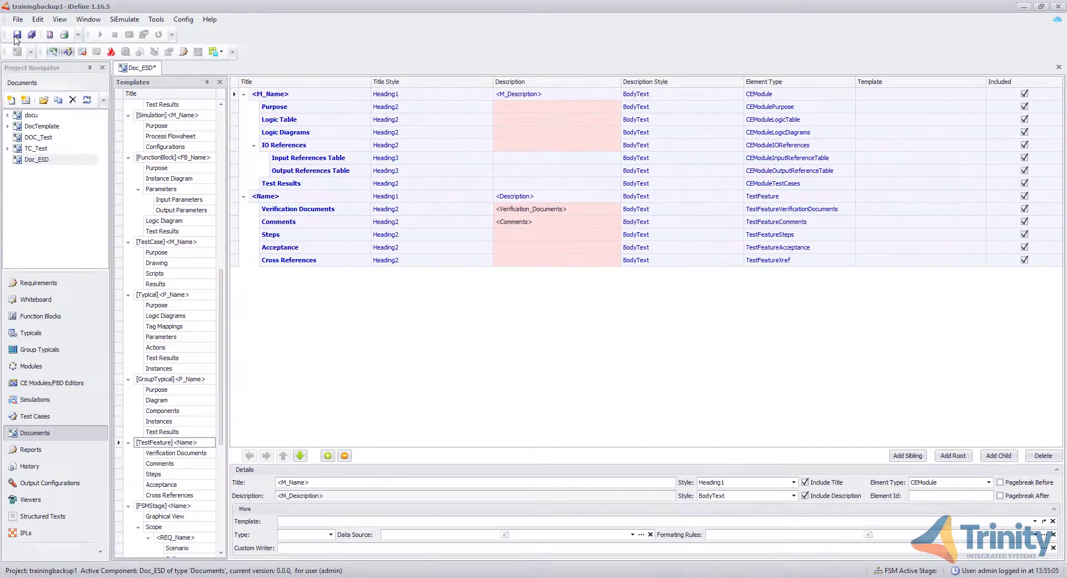
- Save the Doc_ESD document and instantiate it
{"action": "left_click", "coordinate": [17, 35]}
{"action": "right_click", "coordinate": [45, 162]}
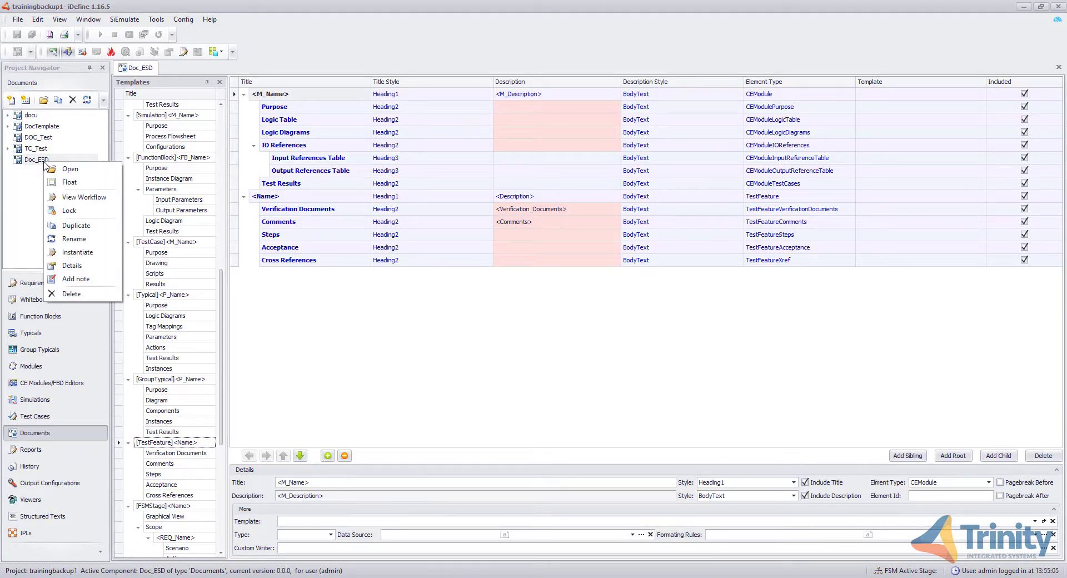
{"action": "left_click", "coordinate": [77, 252]}
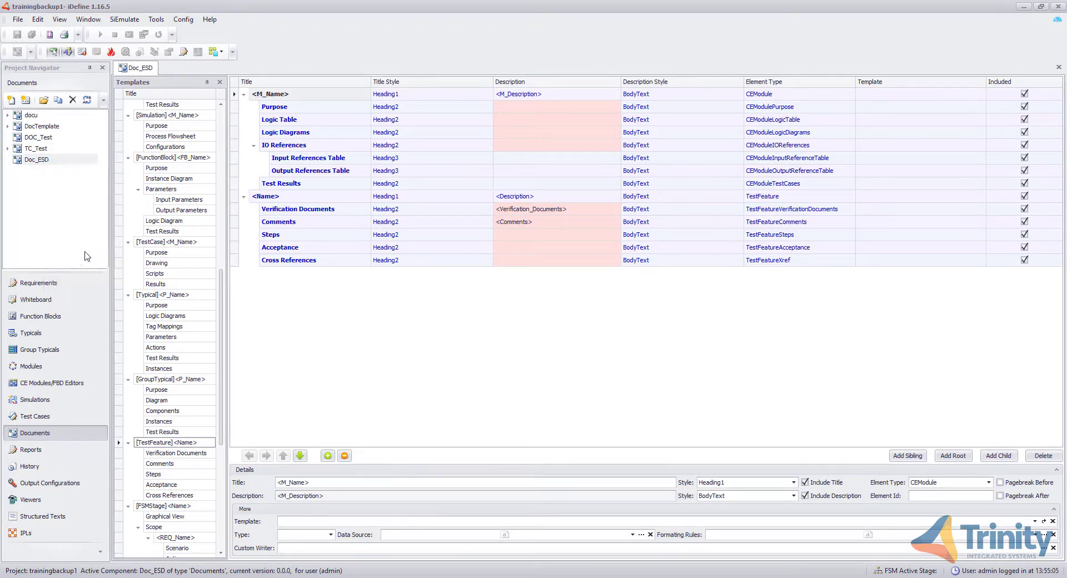
- Name the new document instance Doc_ESD1 and include the train_CE module for the CEModule section
{"action": "type", "text": "Doc_ESD1"}
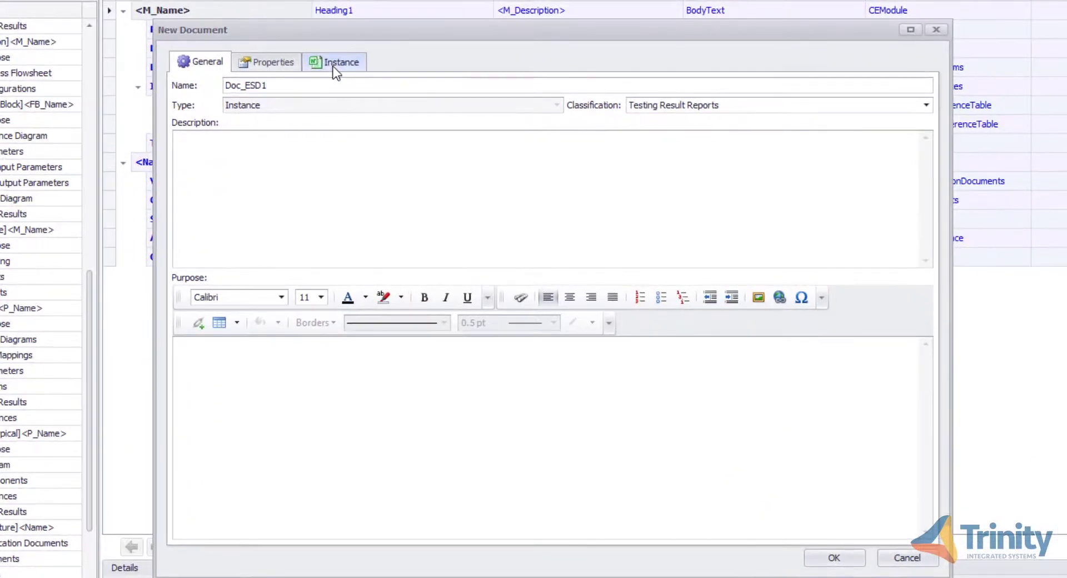
{"action": "left_click", "coordinate": [334, 66]}
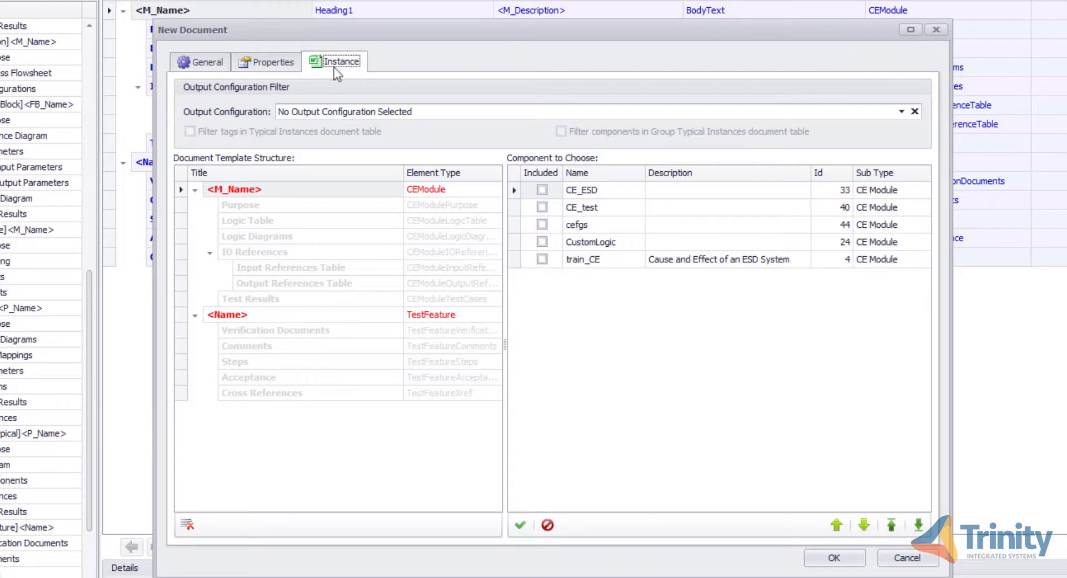
{"action": "left_click", "coordinate": [541, 259]}
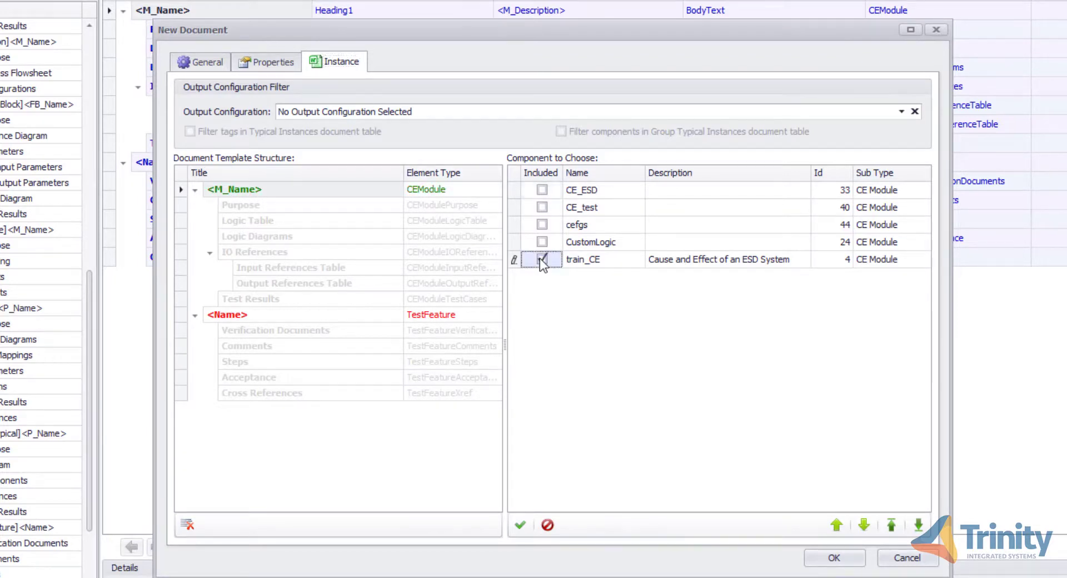
- Include the ESD System feature for the TestFeature section and create the instance
{"action": "left_click", "coordinate": [185, 314]}
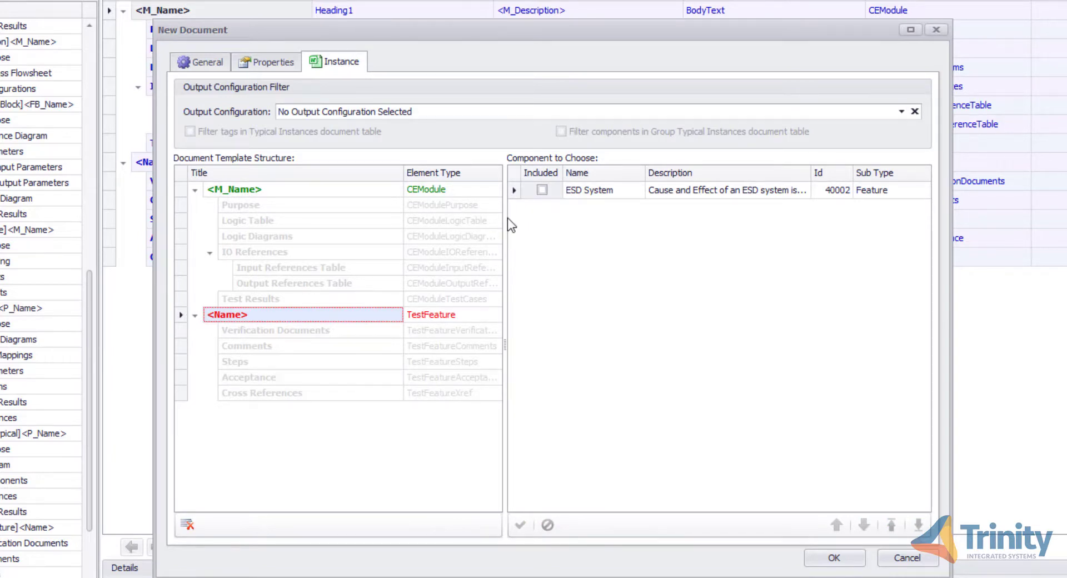
{"action": "left_click", "coordinate": [541, 190]}
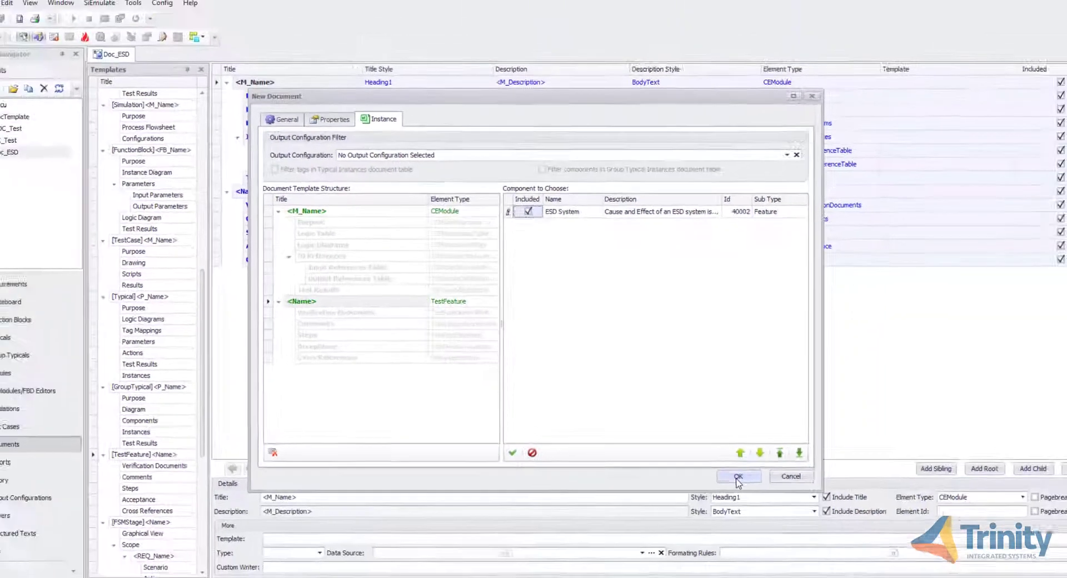
{"action": "left_click", "coordinate": [835, 558]}
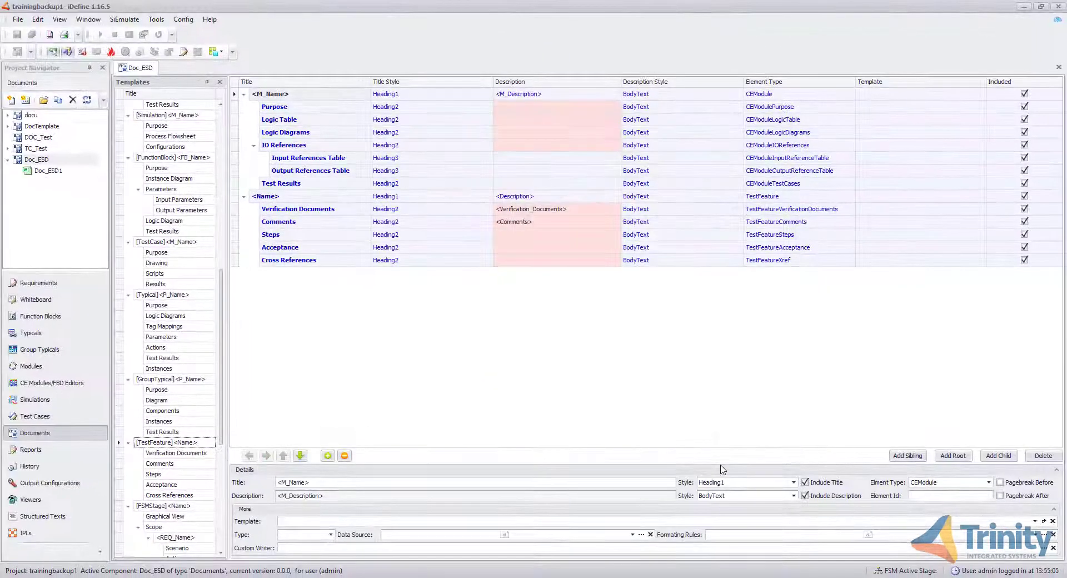
- Open the Doc_ESD1 instance, accept the default component revision, and save it
{"action": "double_click", "coordinate": [50, 171]}
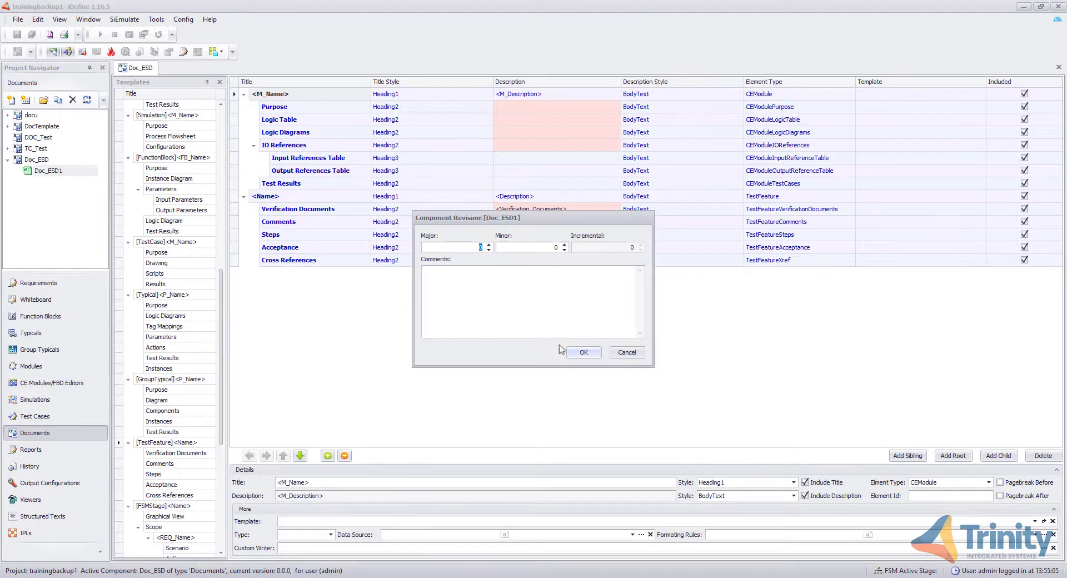
{"action": "left_click", "coordinate": [578, 353]}
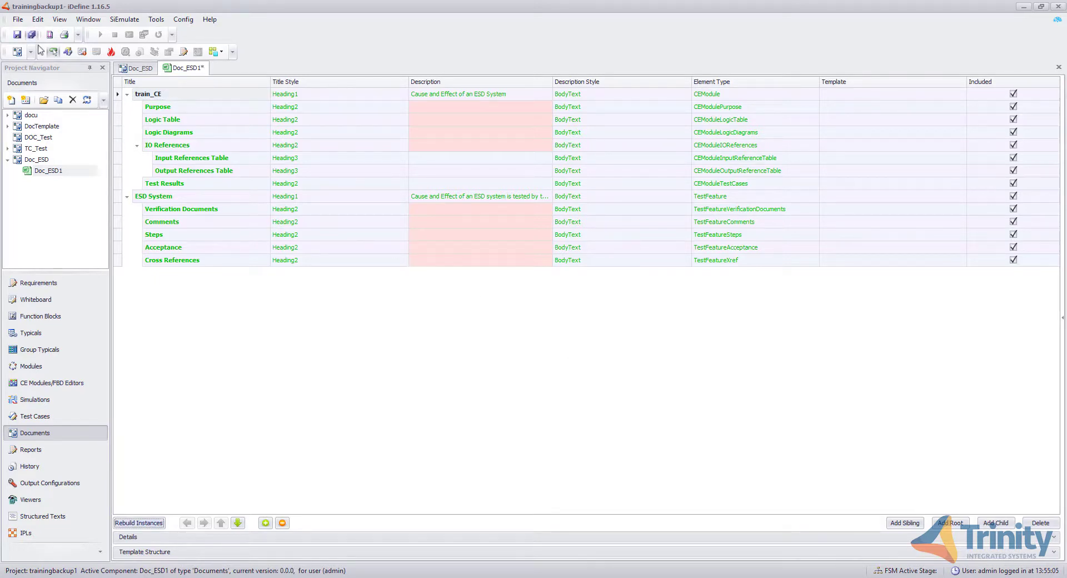
{"action": "left_click", "coordinate": [19, 36]}
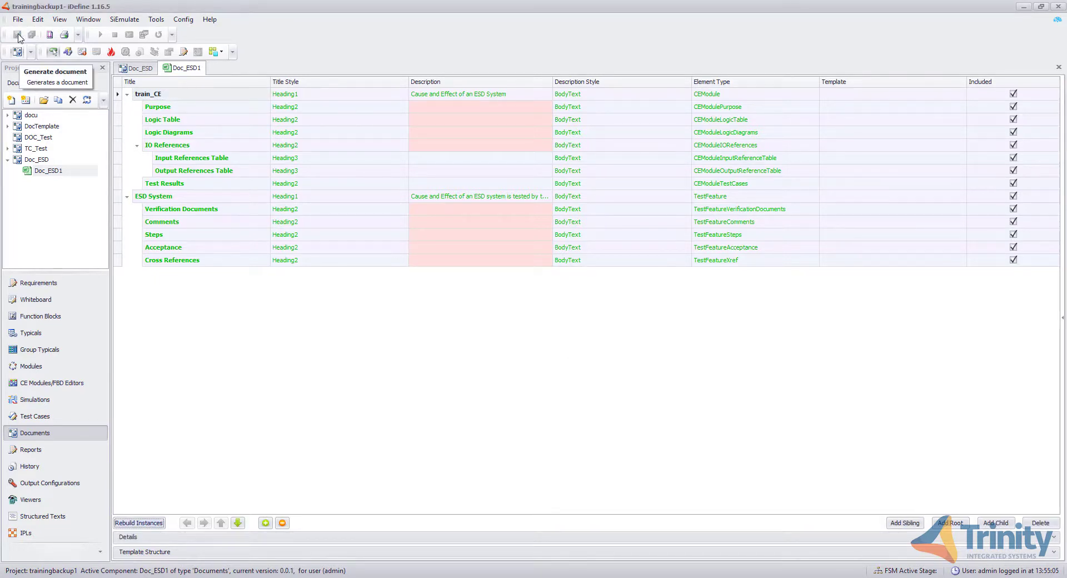
- Generate the Doc_ESD1 document as a Word file in the exportprojects folder, close the build log and open the output
{"action": "left_click", "coordinate": [18, 51]}
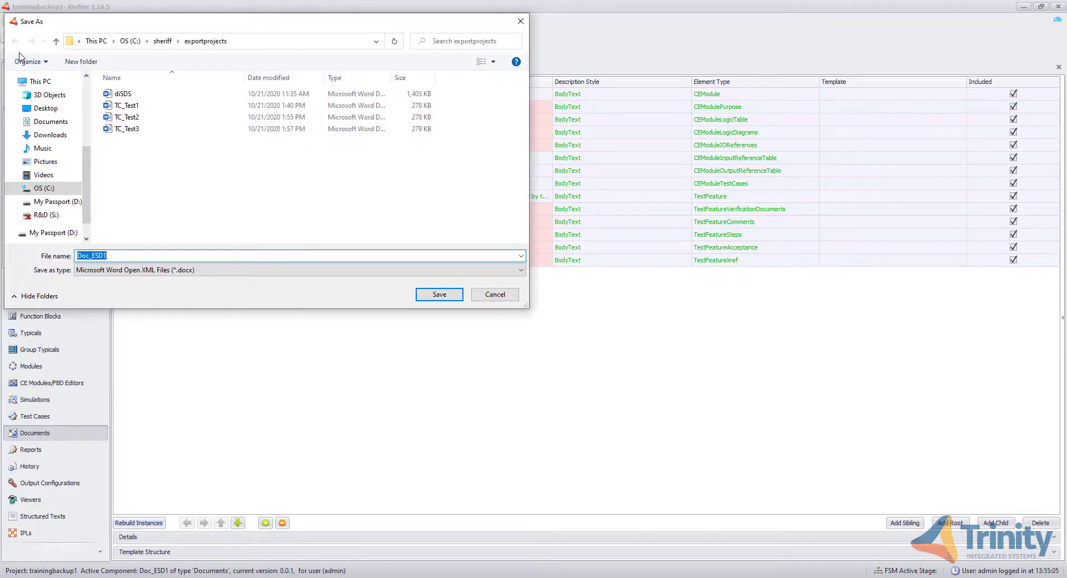
{"action": "left_click", "coordinate": [434, 296]}
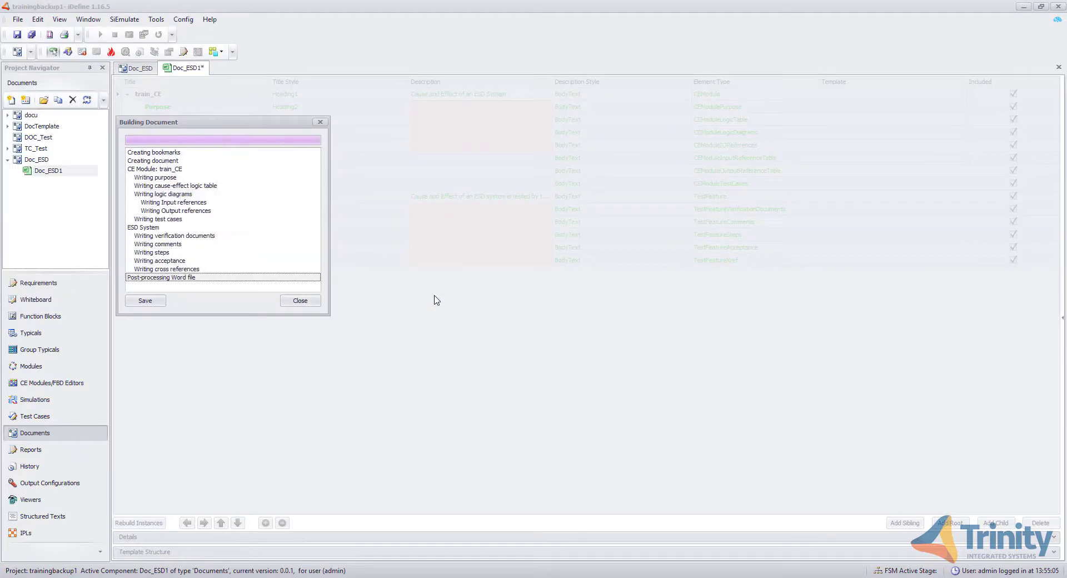
{"action": "left_click", "coordinate": [300, 300]}
{"action": "left_click", "coordinate": [634, 360]}
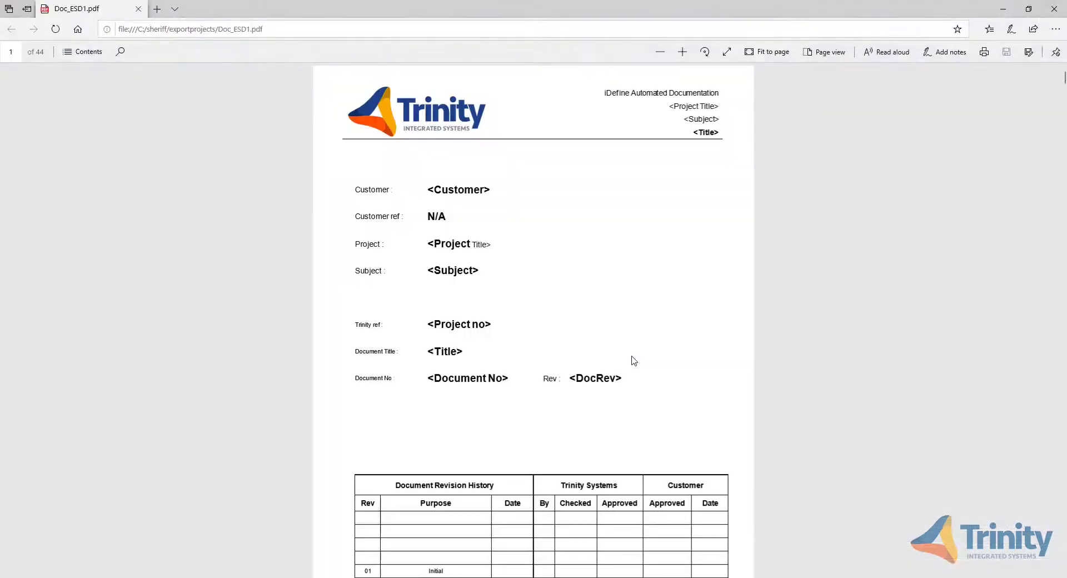
- Scroll through the generated document to review the ESD System section and its steps table
{"action": "scroll", "coordinate": [635, 360], "scroll_direction": "down", "scroll_amount": 20}
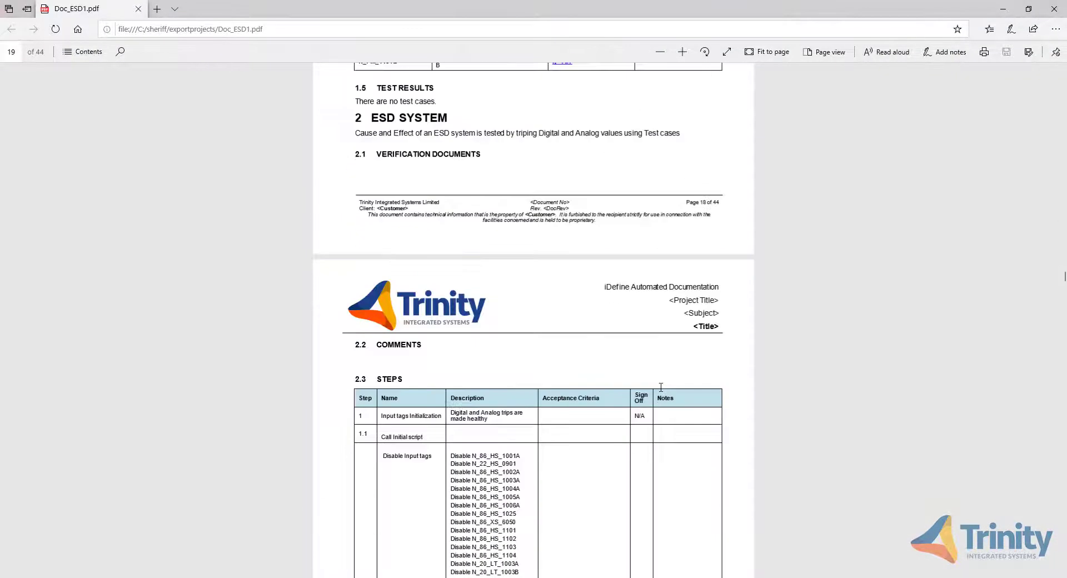
{"action": "scroll", "coordinate": [661, 387], "scroll_direction": "up", "scroll_amount": 3}
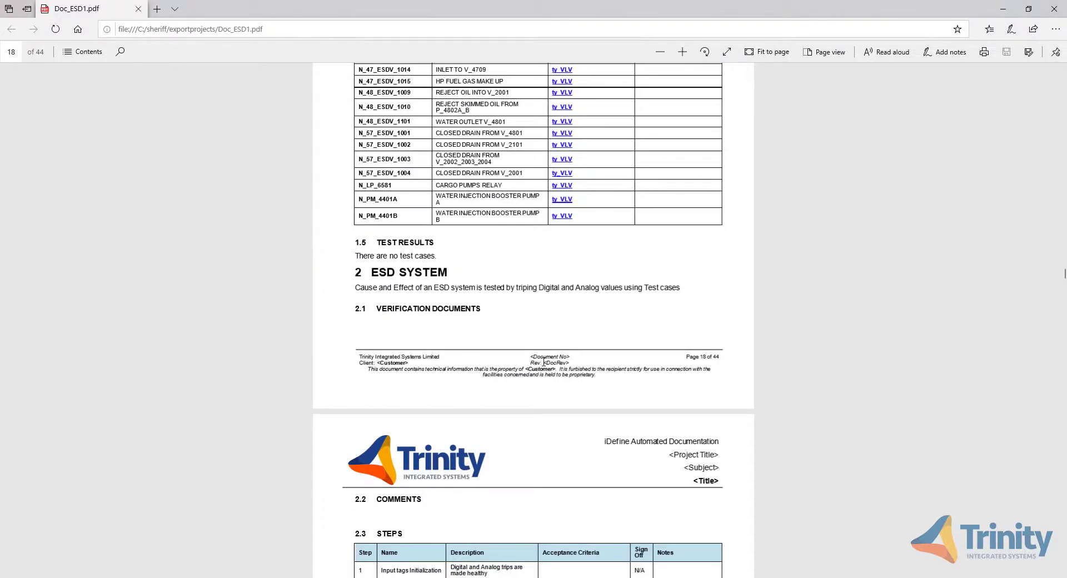
{"action": "scroll", "coordinate": [543, 362], "scroll_direction": "down", "scroll_amount": 5}
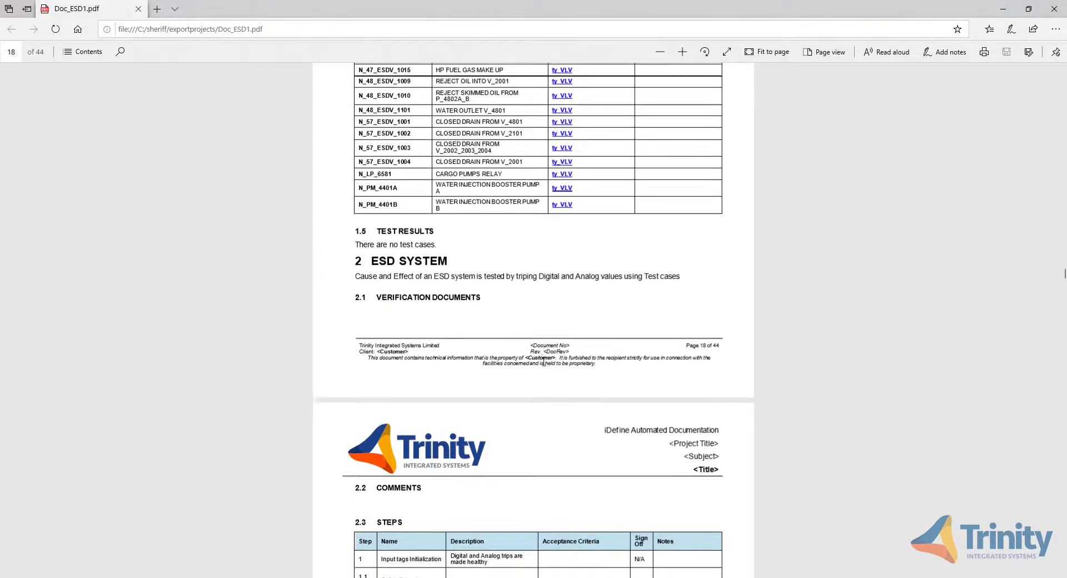
{"action": "scroll", "coordinate": [545, 365], "scroll_direction": "up", "scroll_amount": 2}
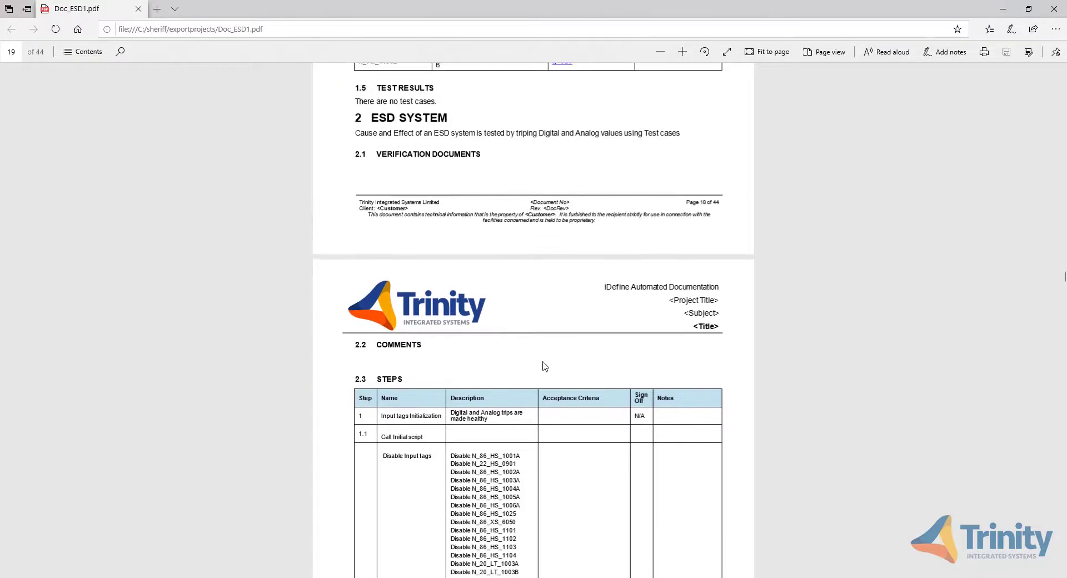